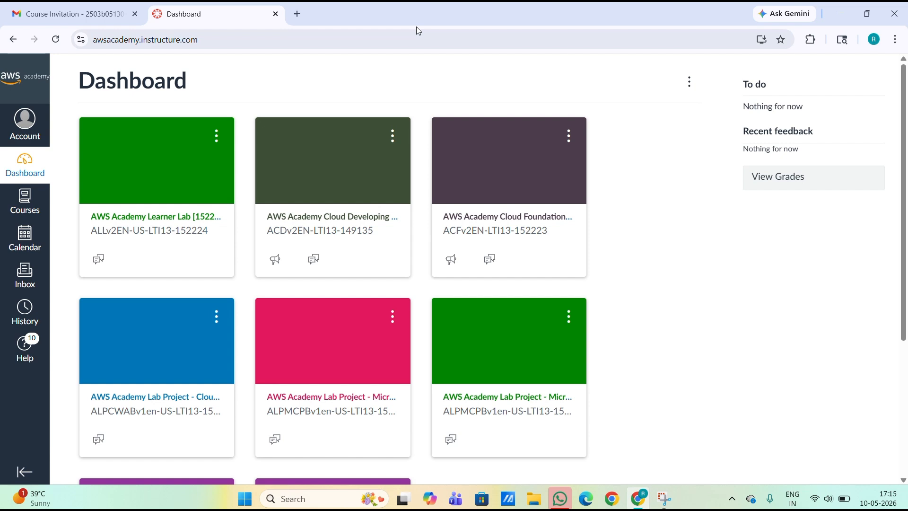
# Open the Launch AWS Academy Learner Lab item from the AWS Academy Learner Lab course's modules and start the lab
pyautogui.click(166, 212)
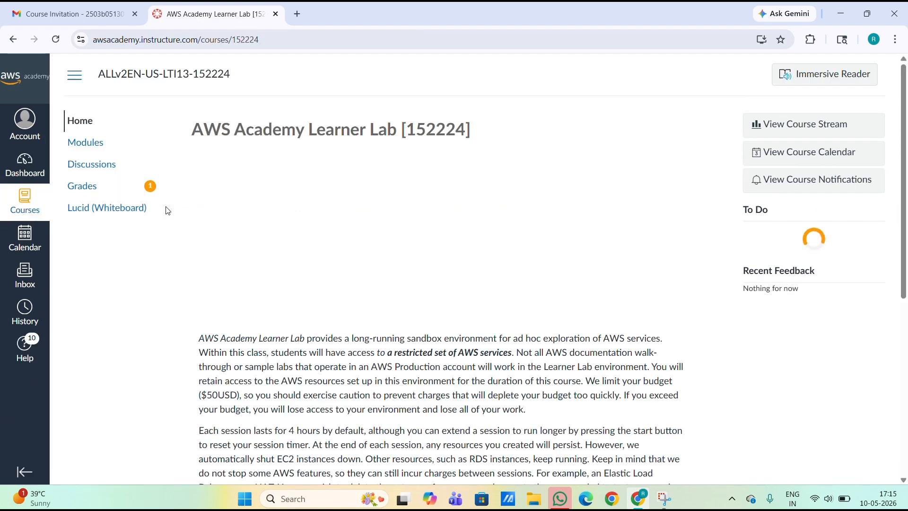
pyautogui.click(86, 143)
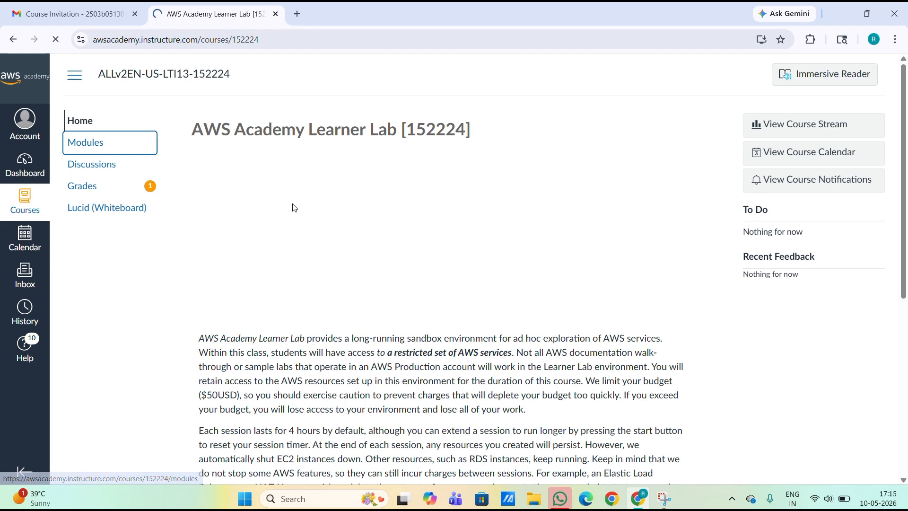
pyautogui.scroll(-2, 321, 331)
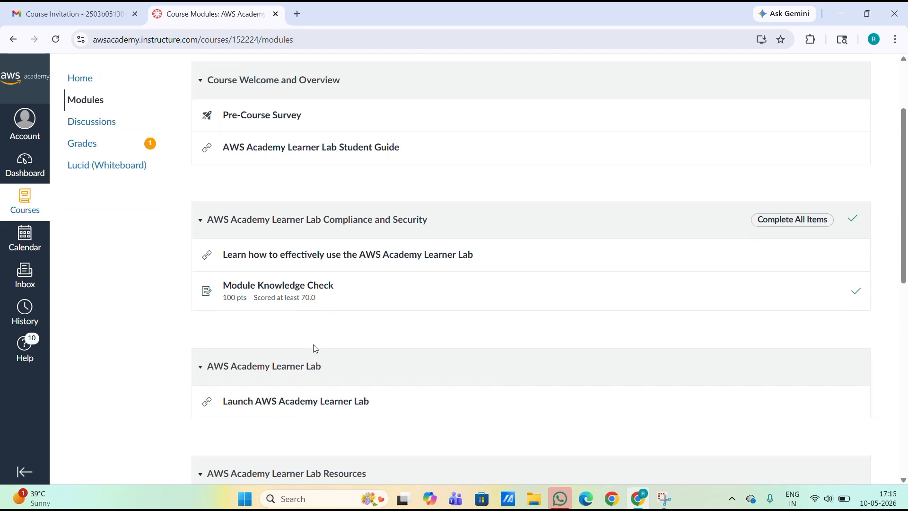
pyautogui.click(258, 407)
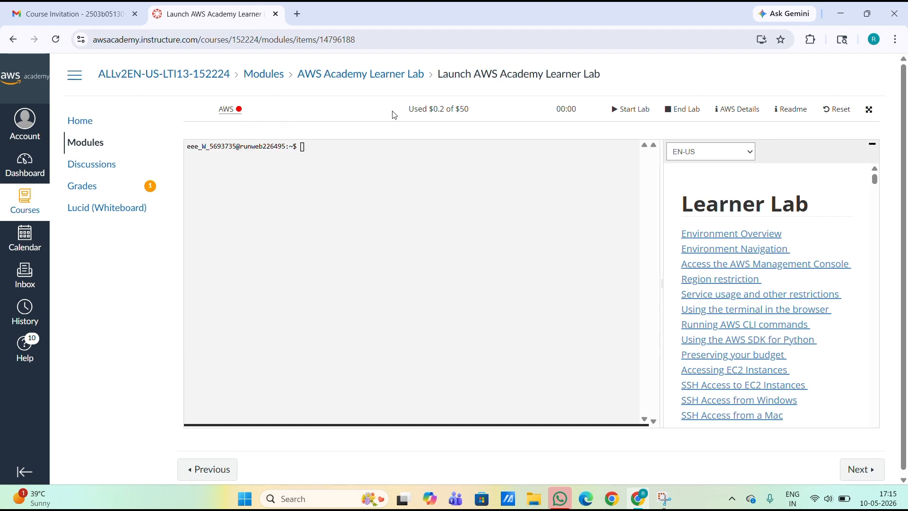
pyautogui.click(629, 113)
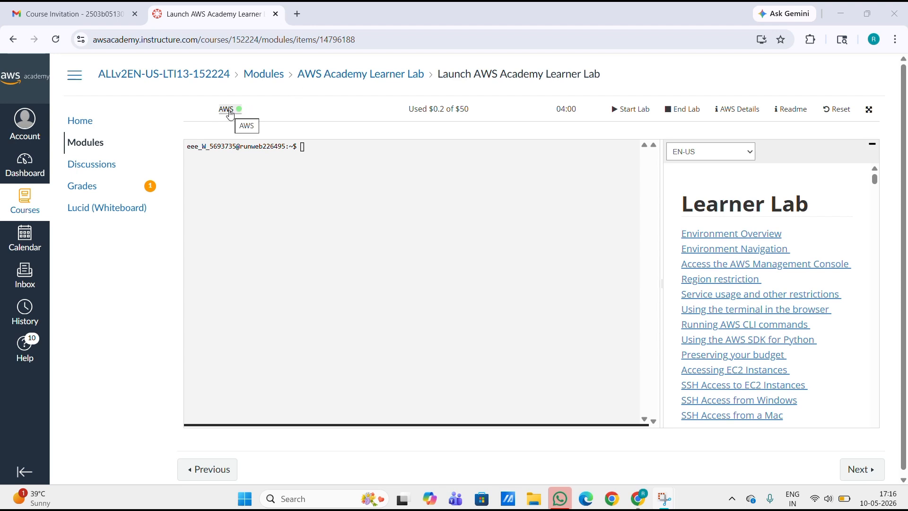
# Open the AWS Management Console from the running lab and go to the EC2 service
pyautogui.click(226, 109)
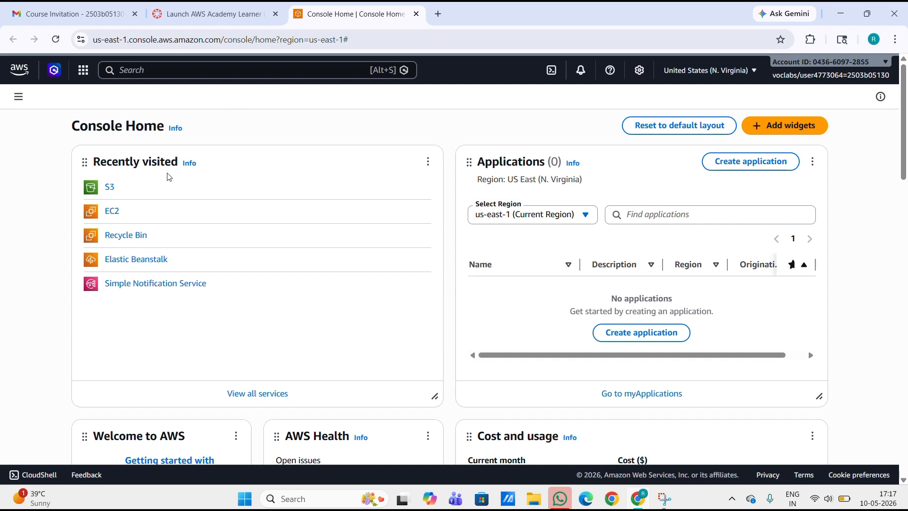
pyautogui.click(115, 72)
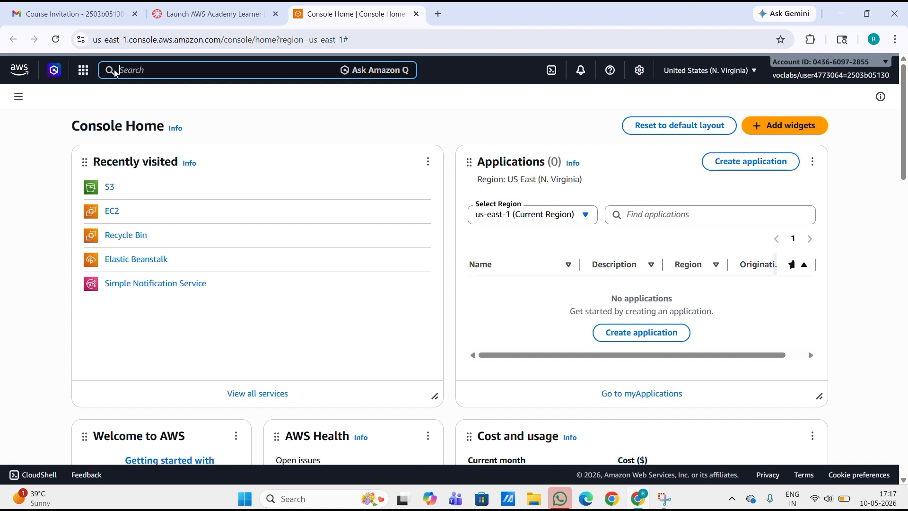
pyautogui.write('Ec2')
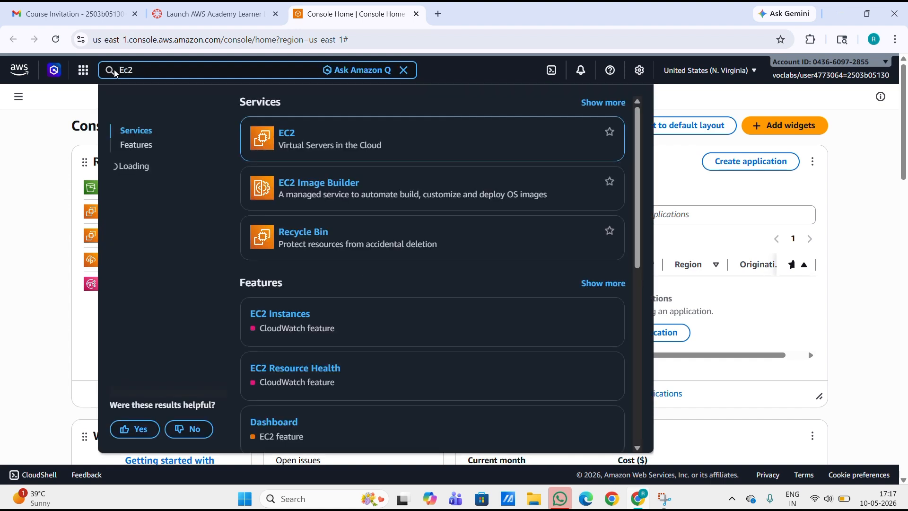
pyautogui.click(283, 136)
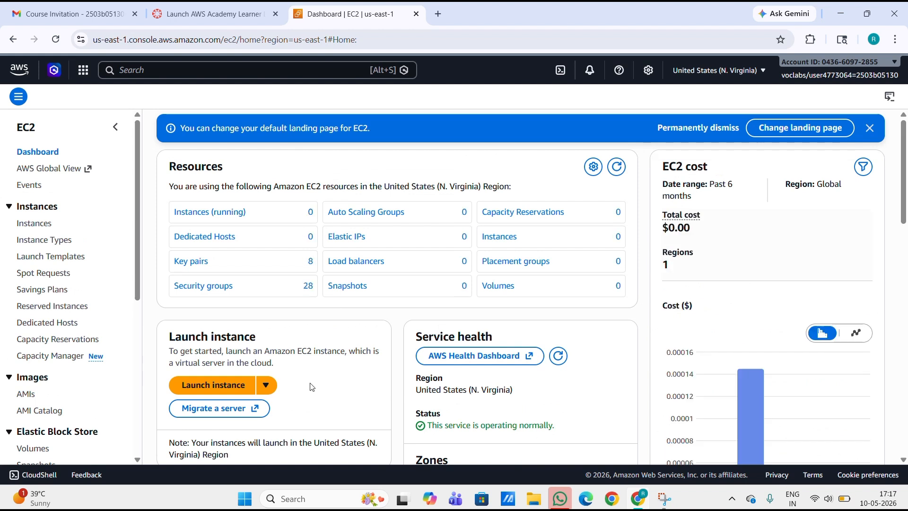
# Begin launching a new EC2 instance and name it 11052026
pyautogui.click(200, 386)
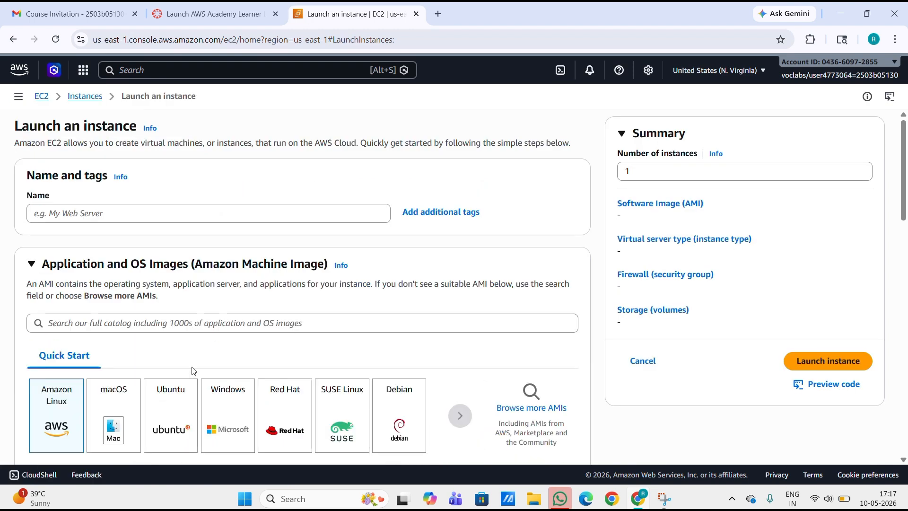
pyautogui.click(112, 216)
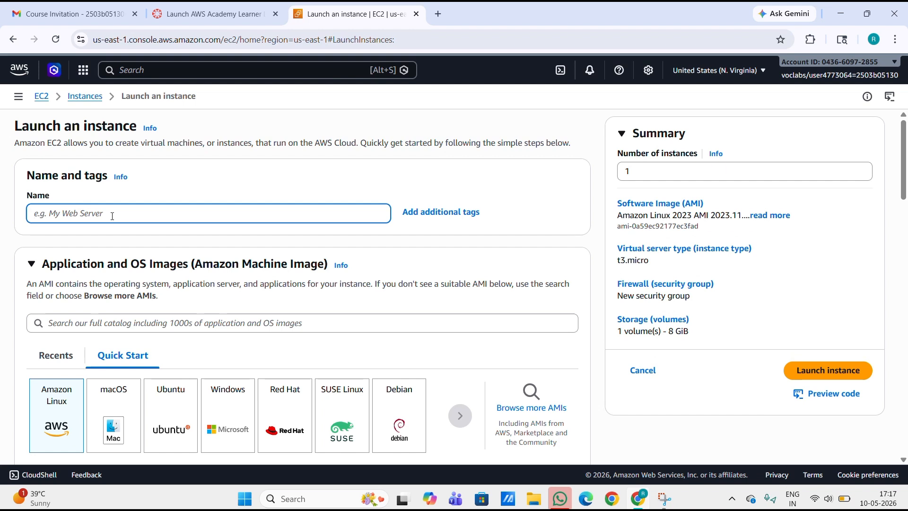
pyautogui.write('11052026')
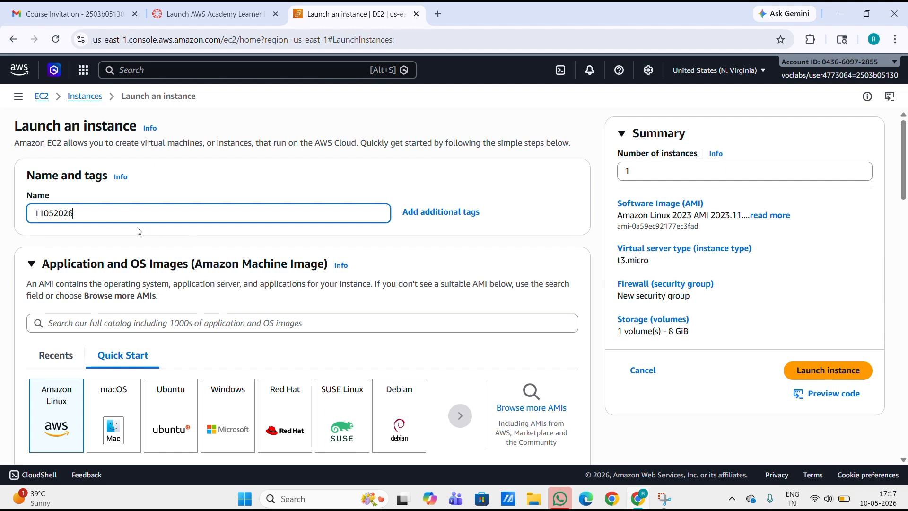
pyautogui.moveTo(108, 218); pyautogui.dragTo(5, 218)
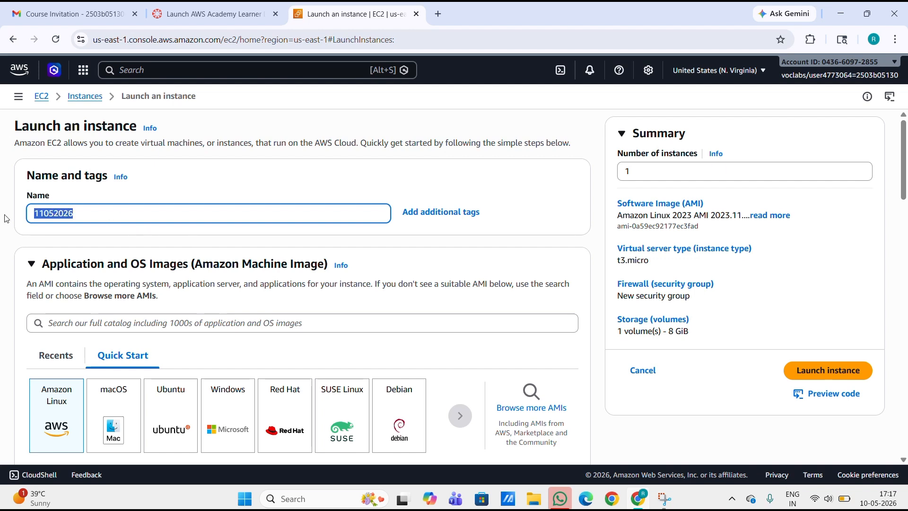
pyautogui.click(197, 243)
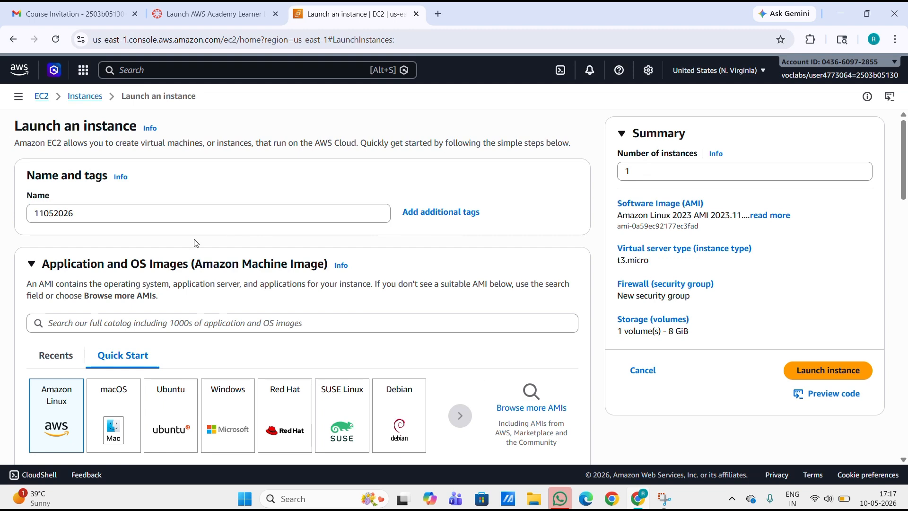
# Choose Windows as the instance's operating system, using the Microsoft Windows Server 2025 Base image
pyautogui.scroll(-3, 197, 243)
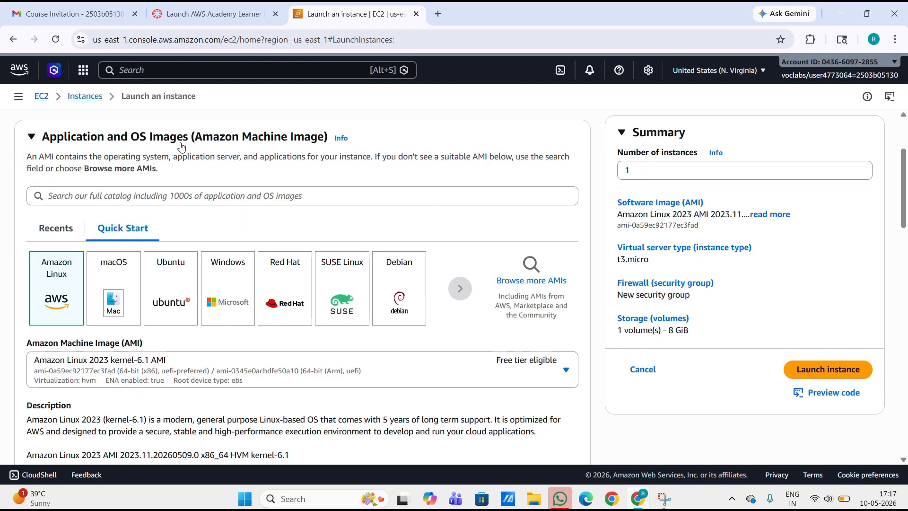
pyautogui.click(218, 288)
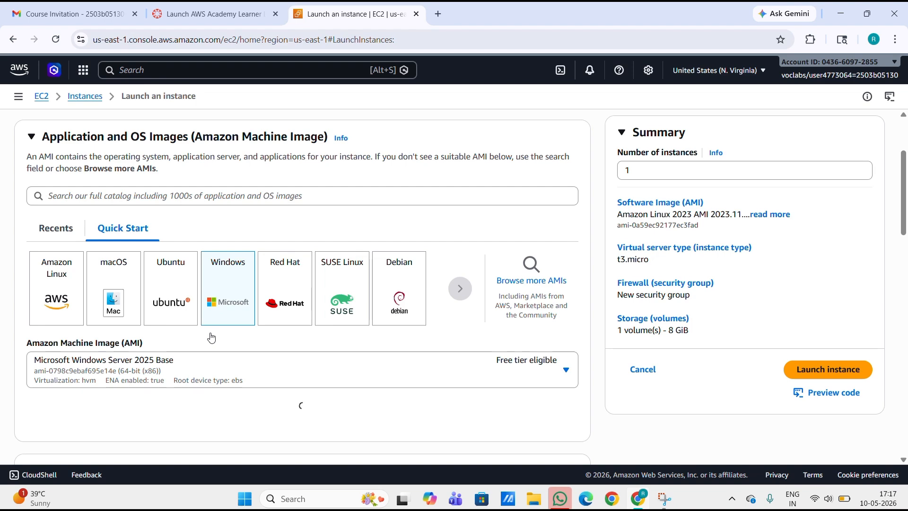
pyautogui.scroll(-1, 211, 337)
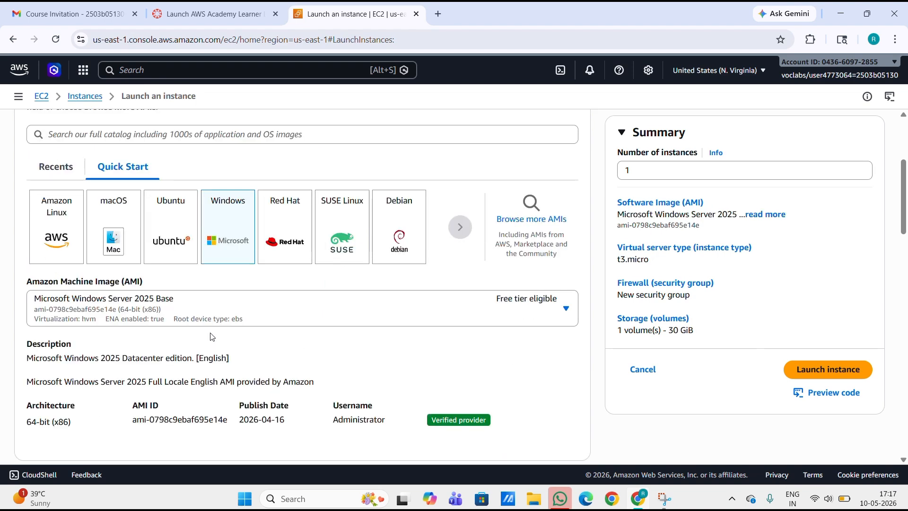
# Create a new RSA key pair named 11052026 in .pem format for the instance login
pyautogui.scroll(-4, 255, 378)
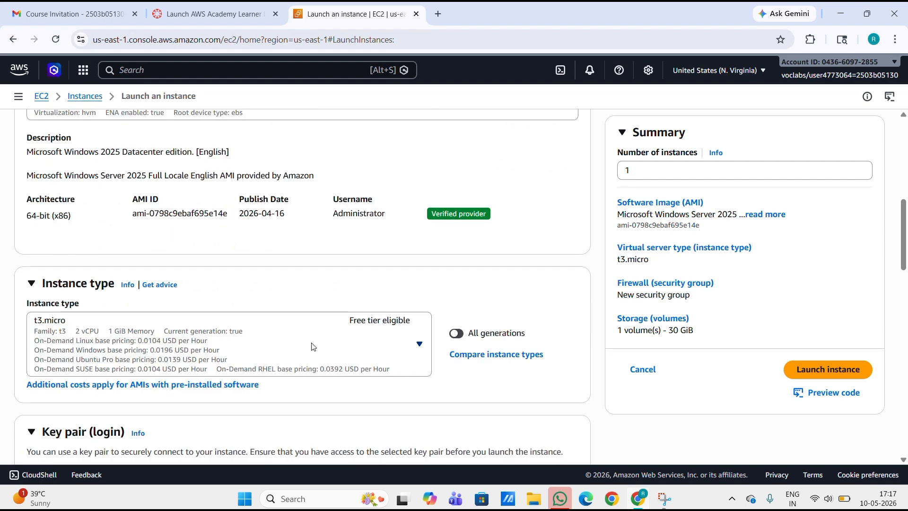
pyautogui.scroll(-3, 284, 343)
pyautogui.scroll(-1, 275, 343)
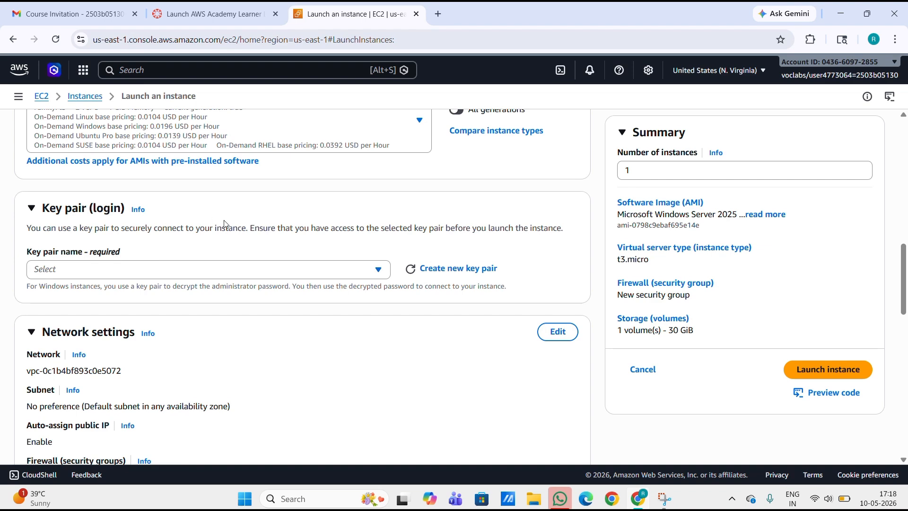
pyautogui.click(439, 270)
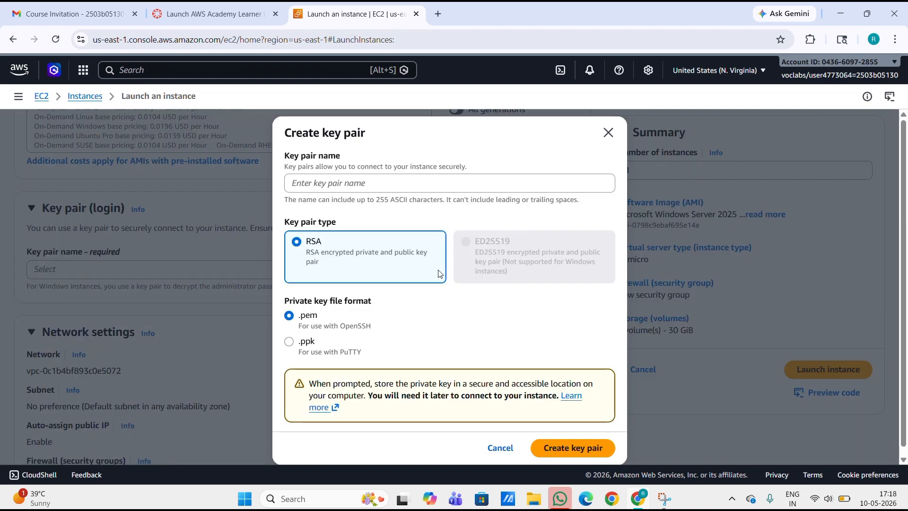
pyautogui.click(335, 184)
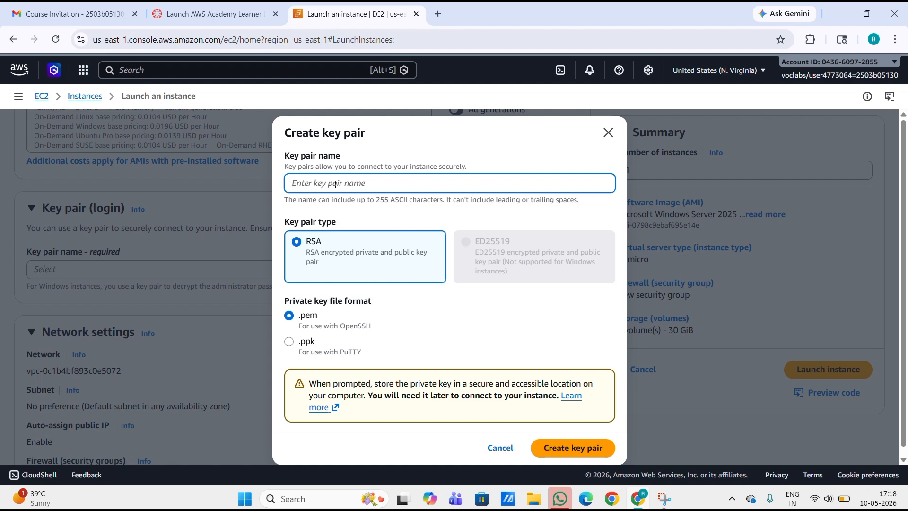
pyautogui.write('11052026')
pyautogui.click(563, 451)
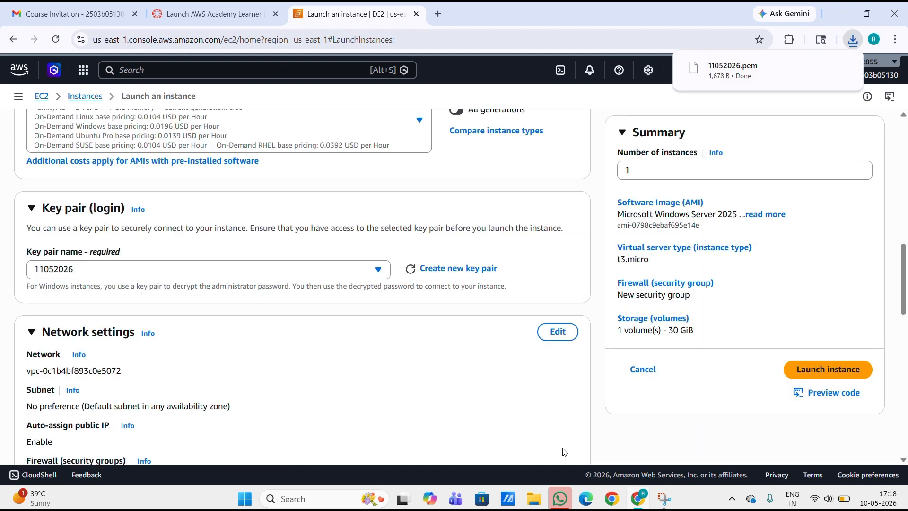
# Allow both HTTPS and HTTP traffic from the internet in the instance's new security group
pyautogui.moveTo(743, 77)
pyautogui.scroll(-1, 343, 334)
pyautogui.scroll(-4, 344, 333)
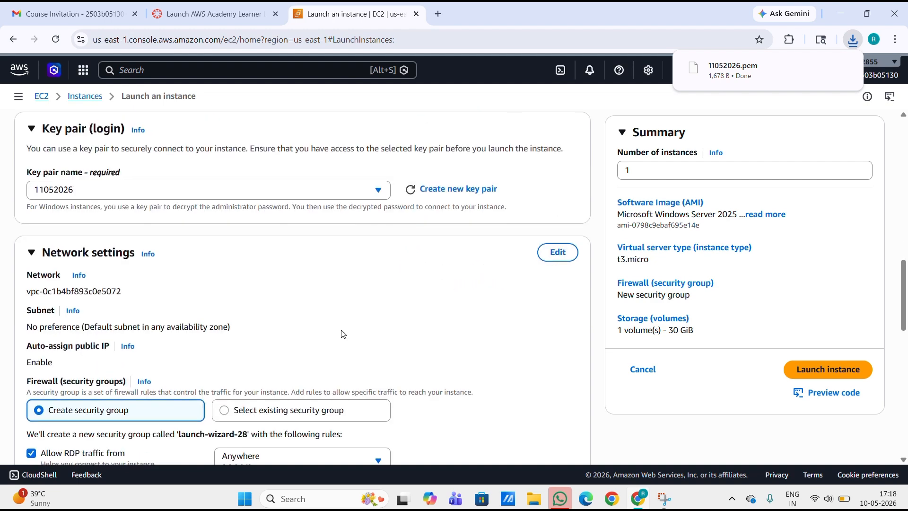
pyautogui.scroll(-2, 343, 334)
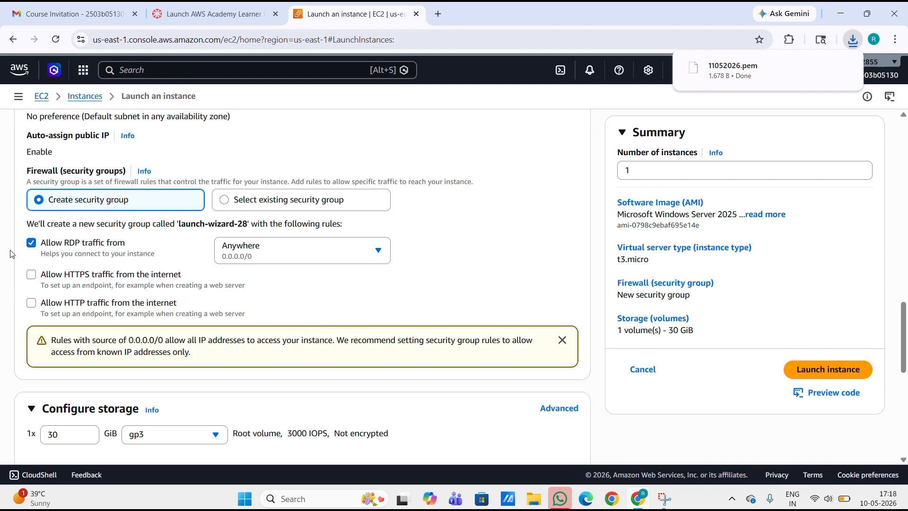
pyautogui.click(31, 275)
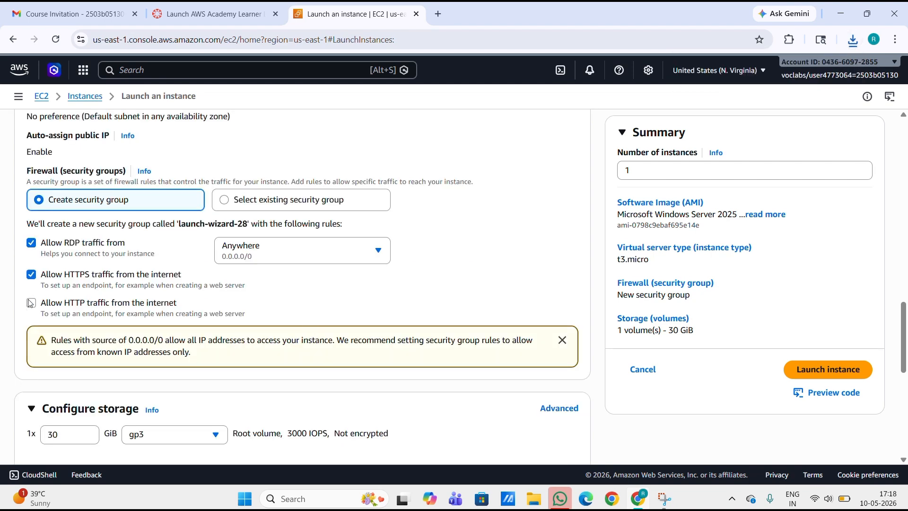
pyautogui.click(31, 303)
# Check the storage settings and launch the configured Windows instance
pyautogui.scroll(-3, 343, 293)
pyautogui.scroll(-5, 343, 293)
pyautogui.scroll(4, 360, 304)
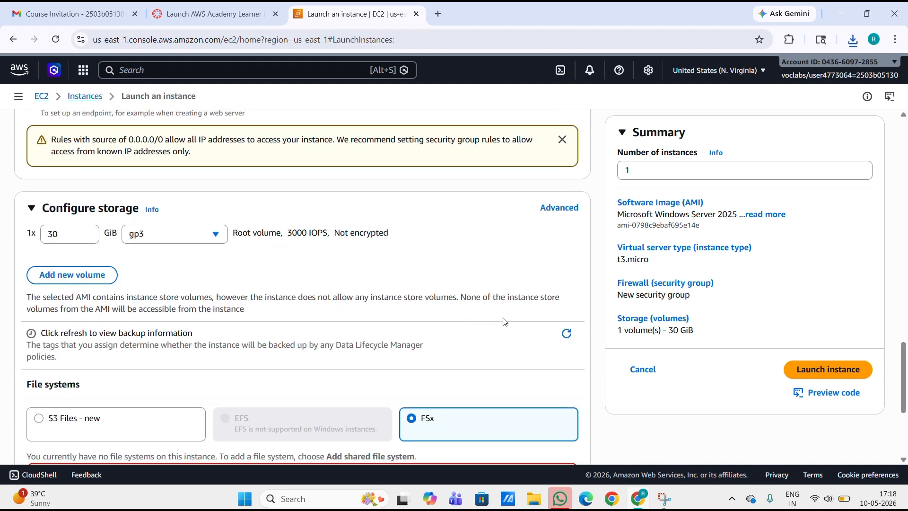
pyautogui.click(831, 370)
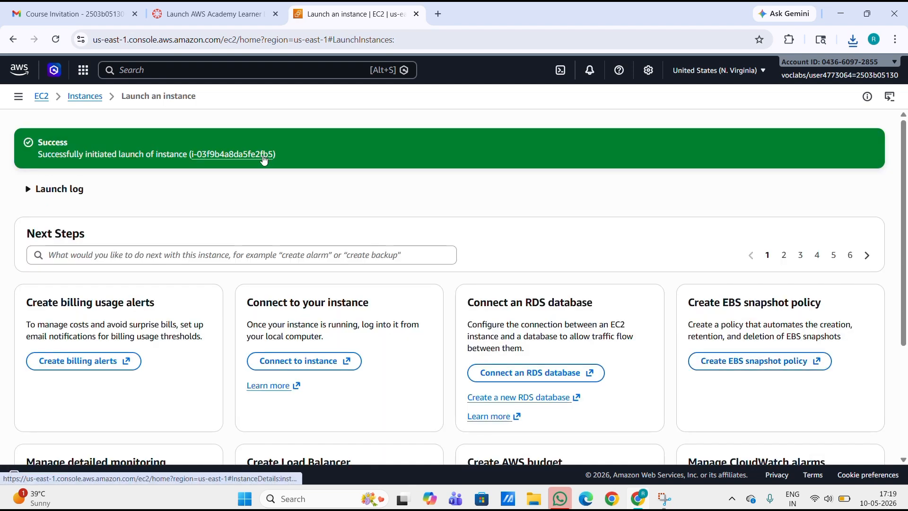
# Open the newly launched instance's page and examine its summary and instance details
pyautogui.click(225, 156)
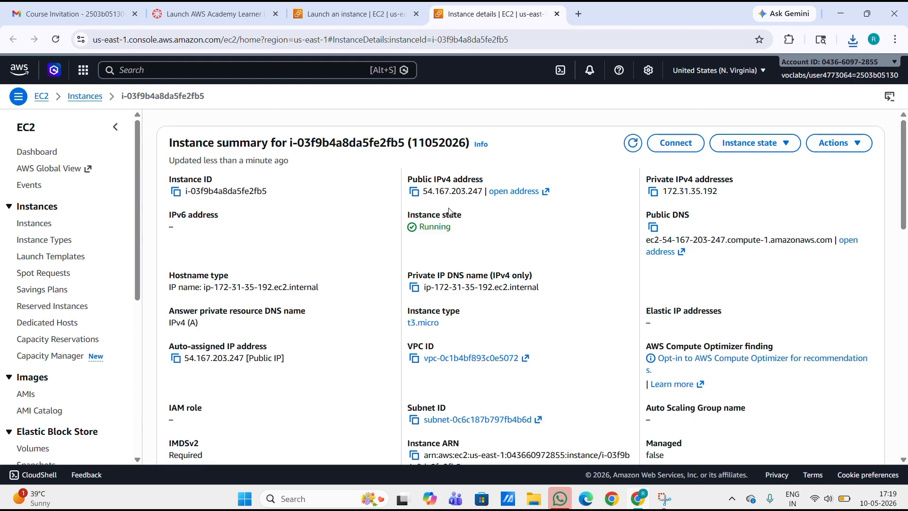
pyautogui.scroll(-4, 450, 211)
pyautogui.scroll(-2, 449, 211)
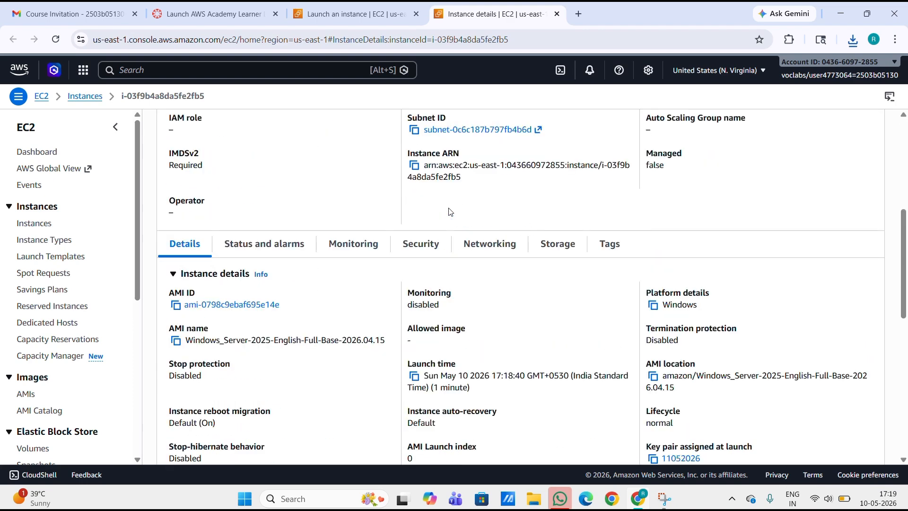
pyautogui.scroll(-4, 449, 211)
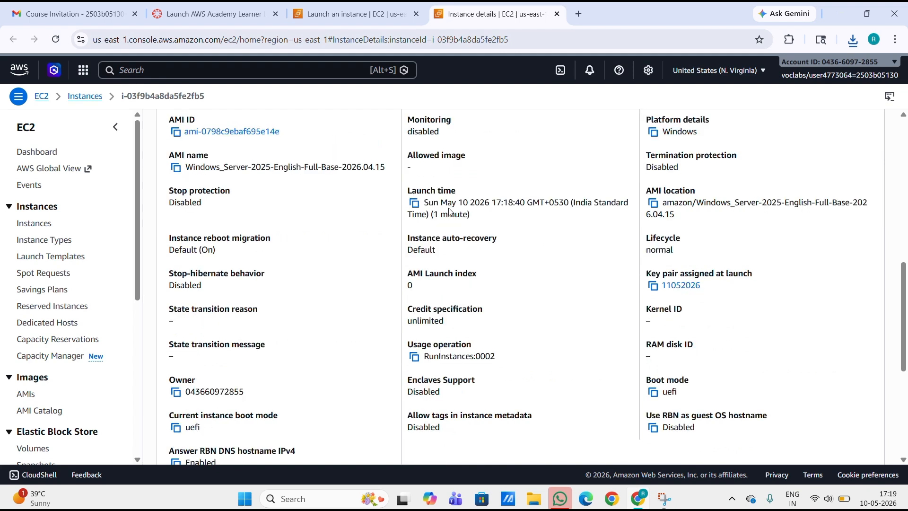
pyautogui.scroll(3, 343, 189)
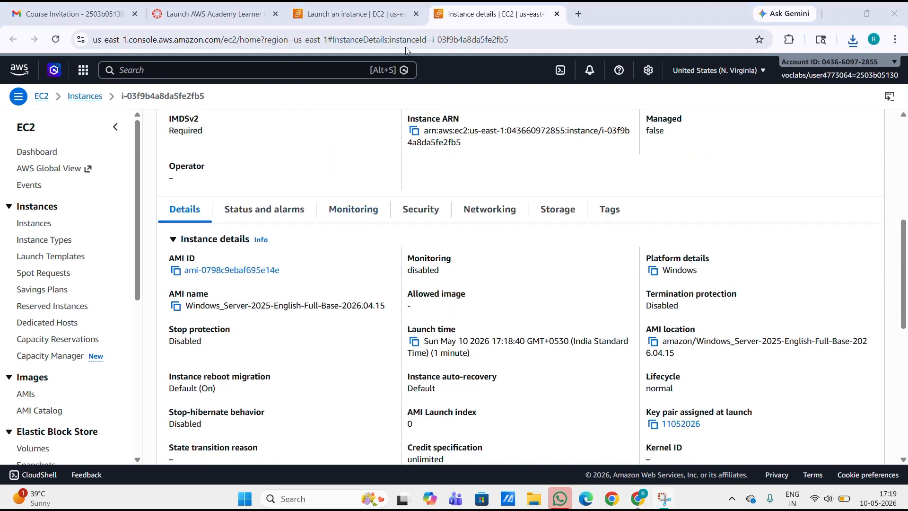
pyautogui.scroll(1, 516, 224)
pyautogui.scroll(7, 516, 225)
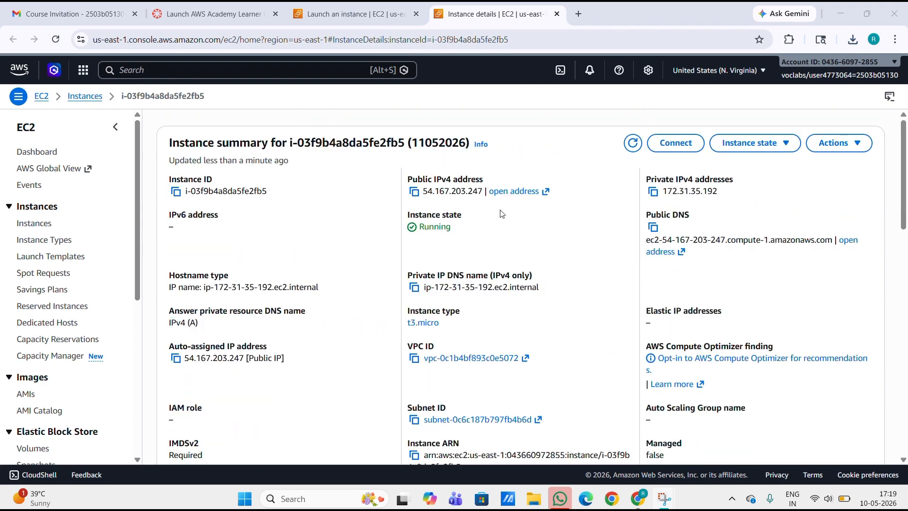
# Open the connection page for instance 11052026 and show the RDP client options for downloading the remote desktop file
pyautogui.click(667, 152)
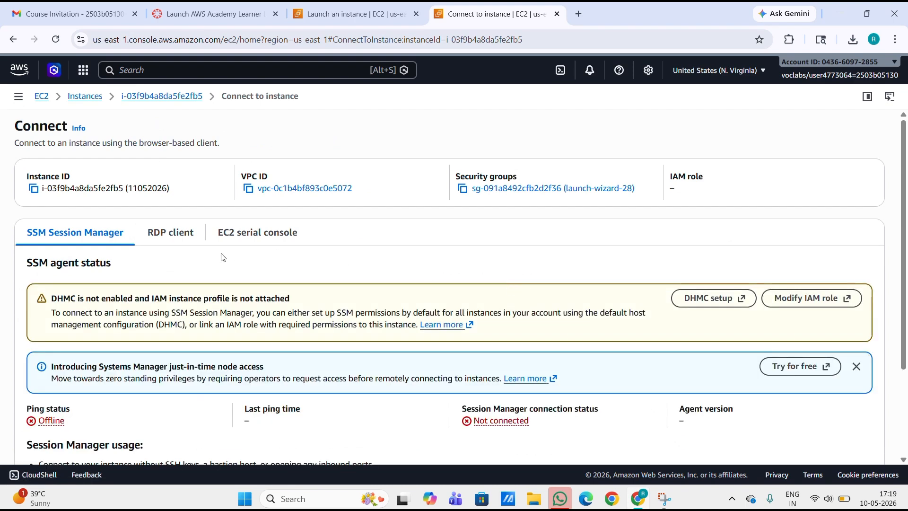
pyautogui.click(170, 239)
pyautogui.scroll(-2, 399, 331)
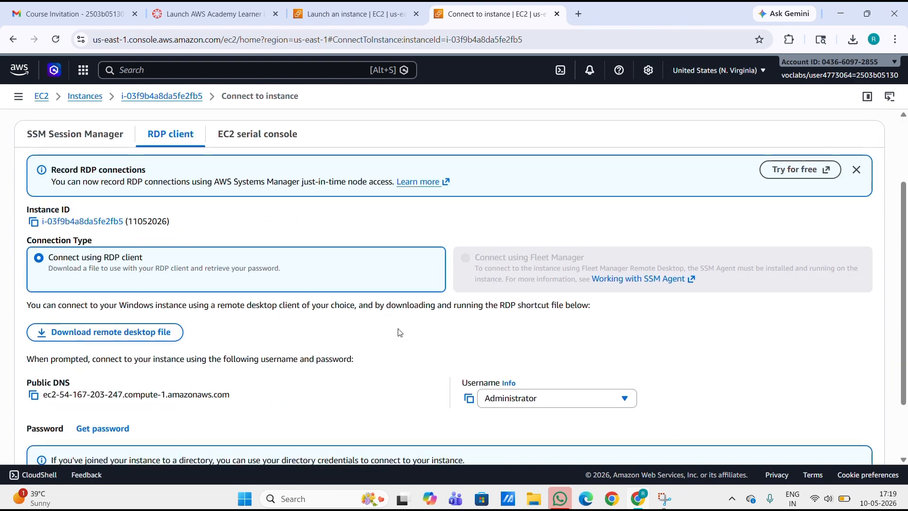
pyautogui.scroll(-1, 399, 331)
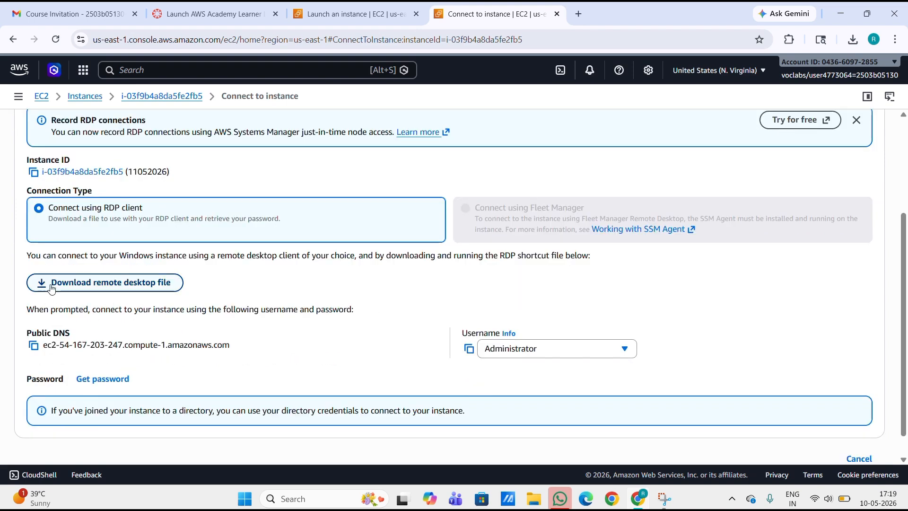
# Download the instance's remote desktop file and open its Windows password retrieval form, refreshing until the private key can be supplied
pyautogui.click(75, 288)
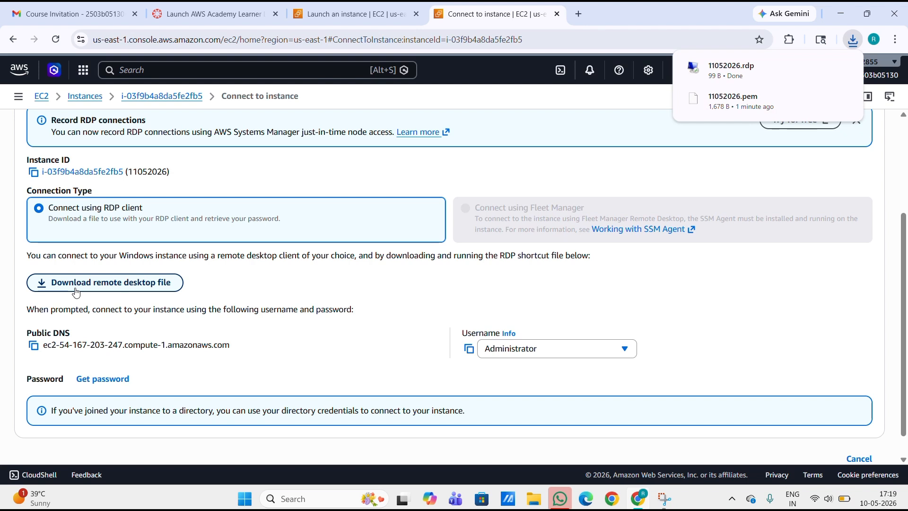
pyautogui.moveTo(774, 69)
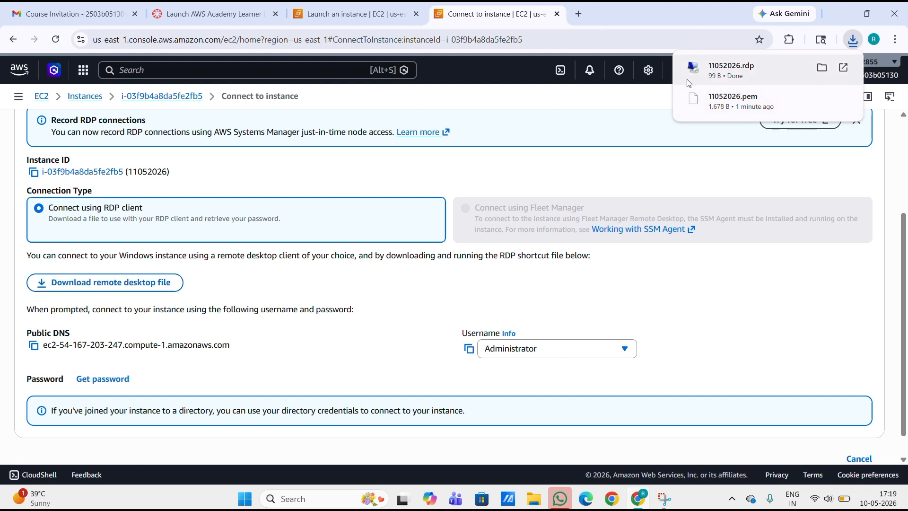
pyautogui.scroll(-1, 284, 265)
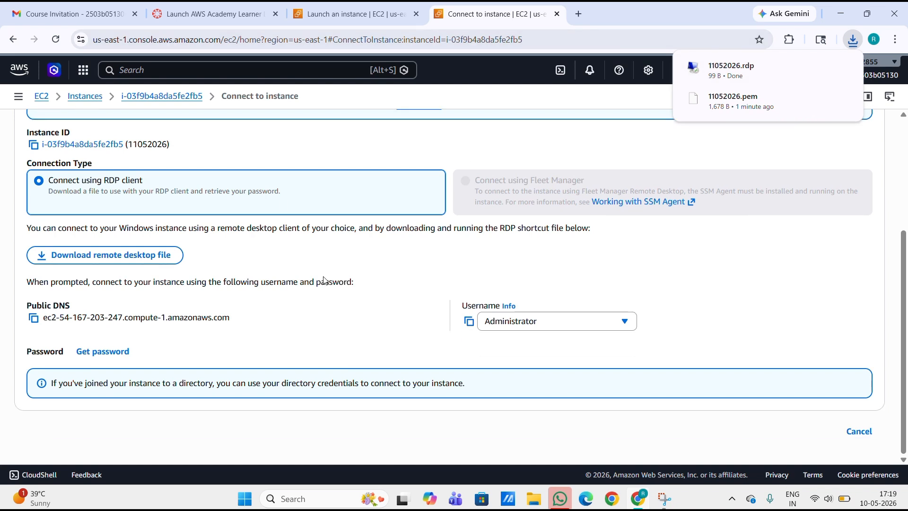
pyautogui.click(108, 356)
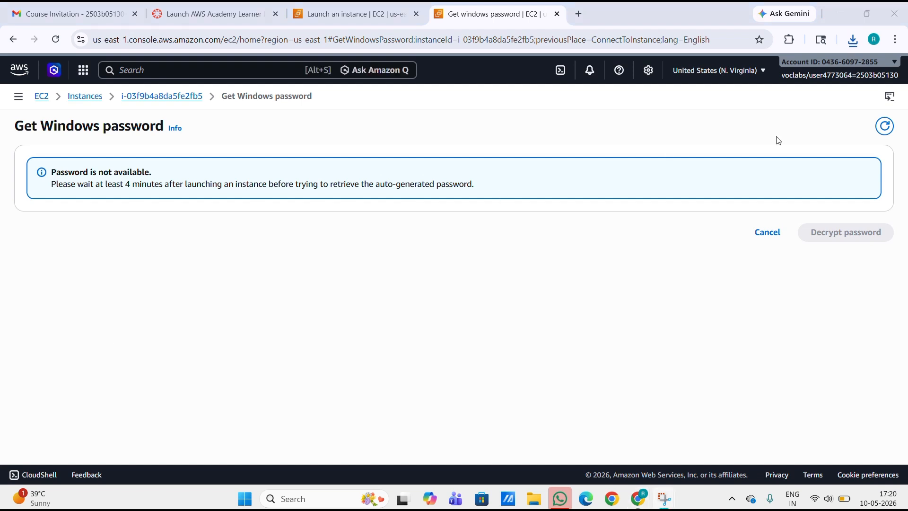
pyautogui.click(884, 126)
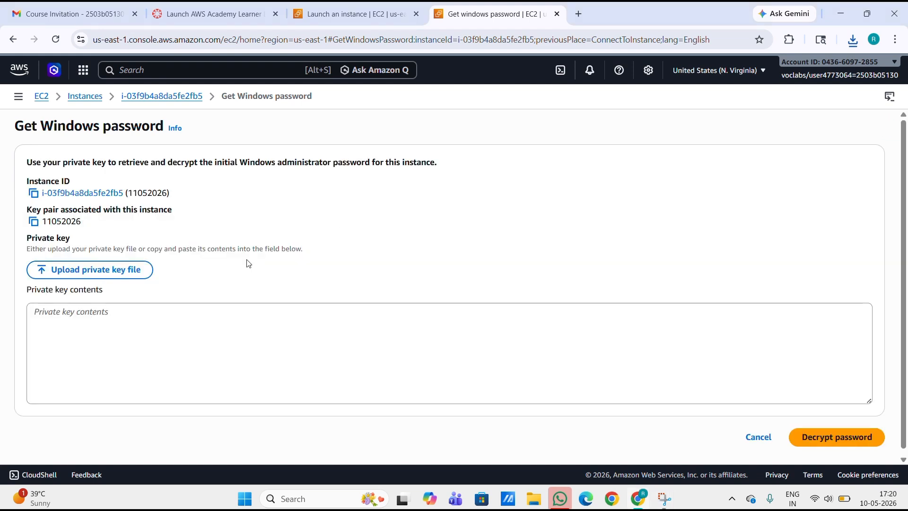
# Upload 11052026.pem as the private key, decrypt the Windows administrator password and copy the password
pyautogui.click(46, 271)
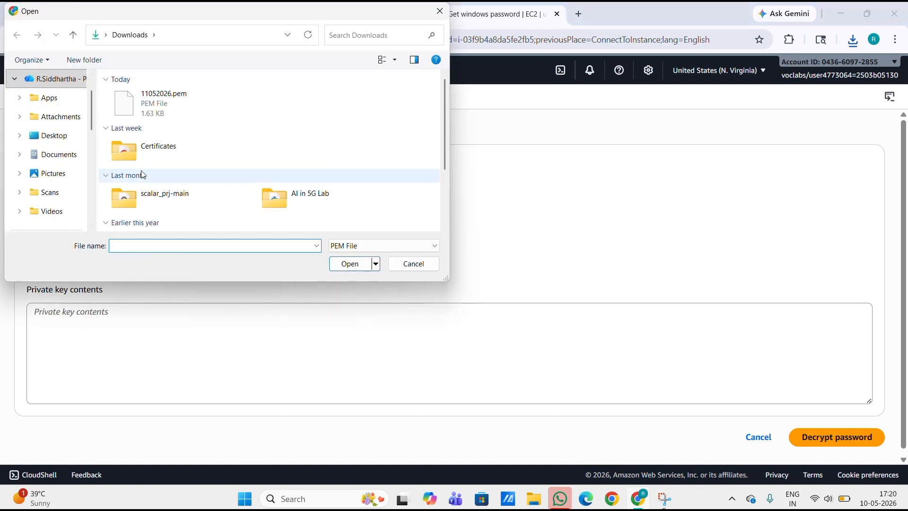
pyautogui.click(160, 107)
pyautogui.click(341, 265)
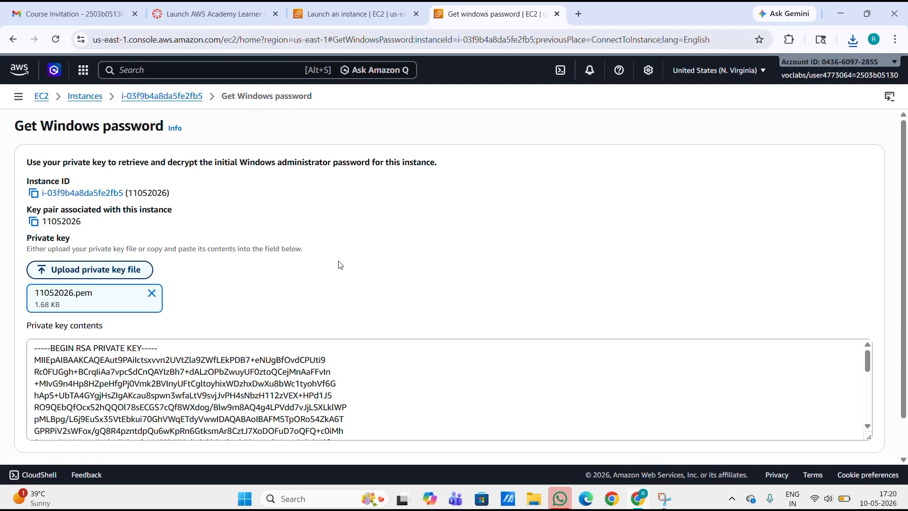
pyautogui.scroll(-1, 340, 265)
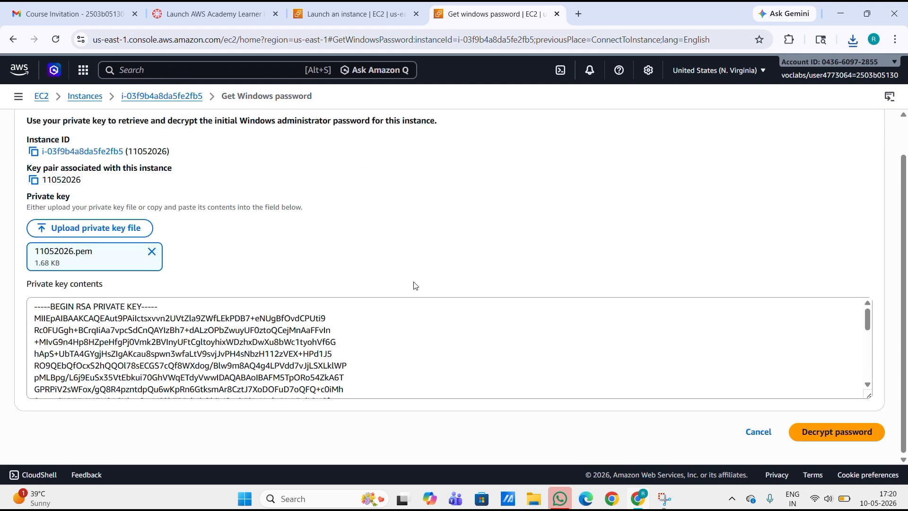
pyautogui.click(834, 437)
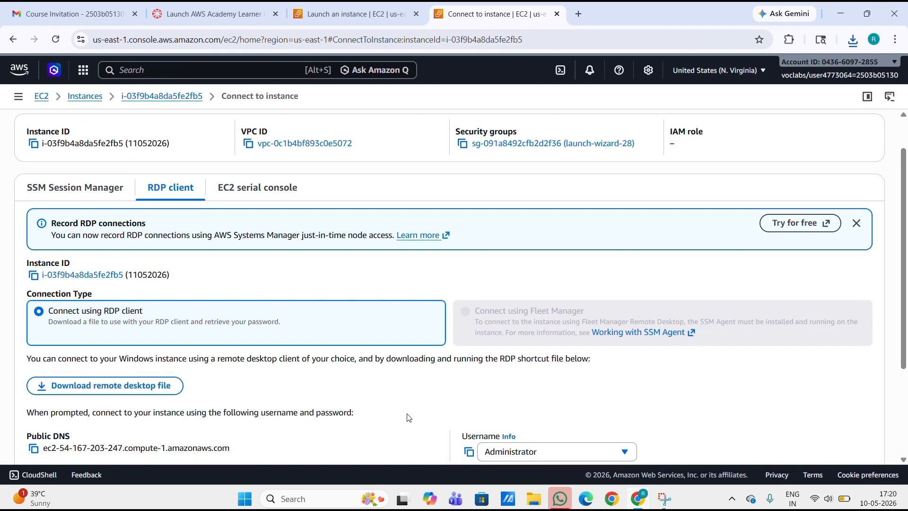
pyautogui.scroll(-3, 397, 412)
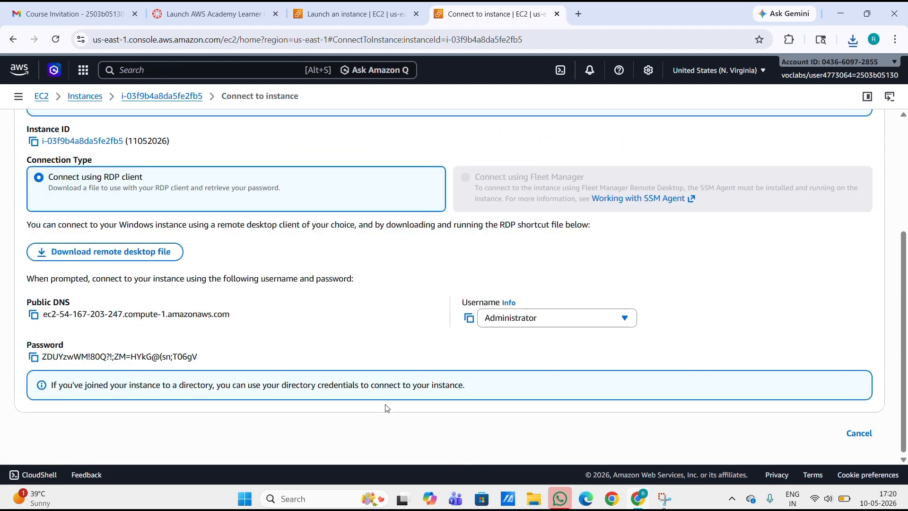
pyautogui.click(32, 357)
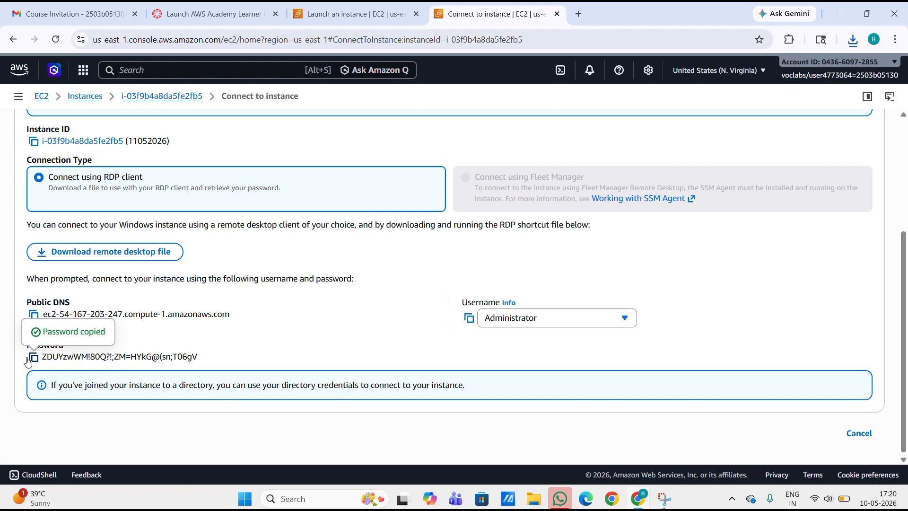
# Open the 11052026 remote desktop file from Downloads, allow RDP files on this device and connect to the unknown remote computer
pyautogui.click(532, 494)
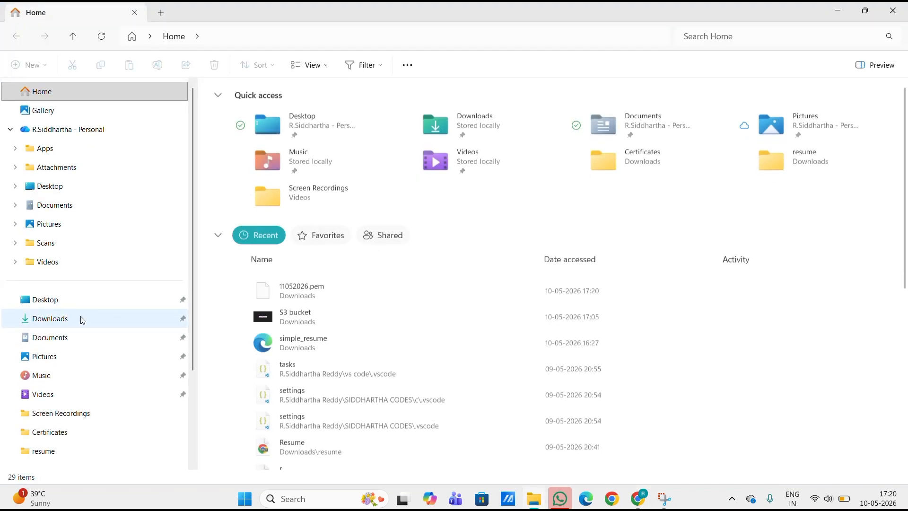
pyautogui.click(82, 322)
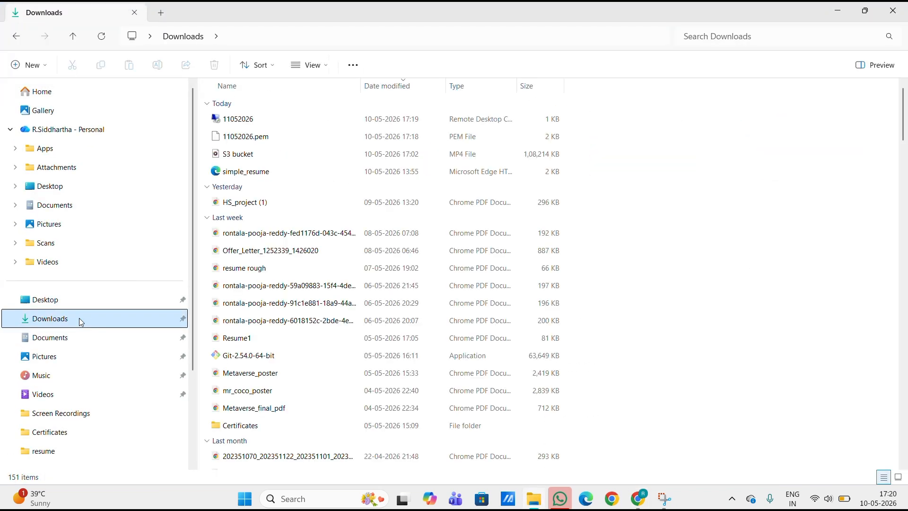
pyautogui.doubleClick(254, 125)
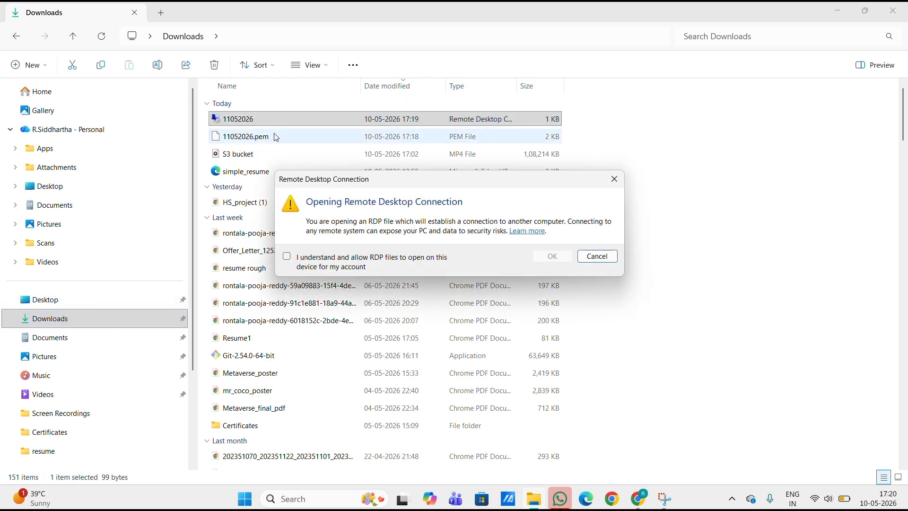
pyautogui.click(285, 258)
pyautogui.click(551, 256)
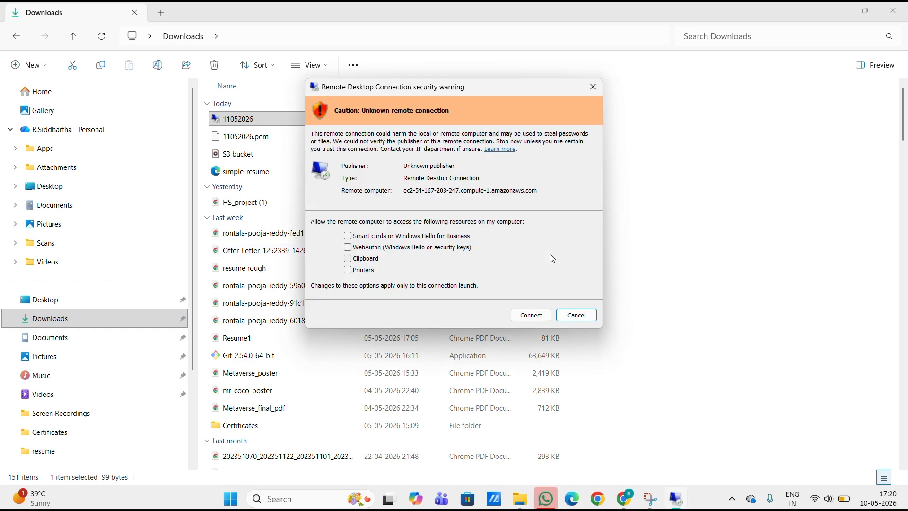
pyautogui.click(531, 315)
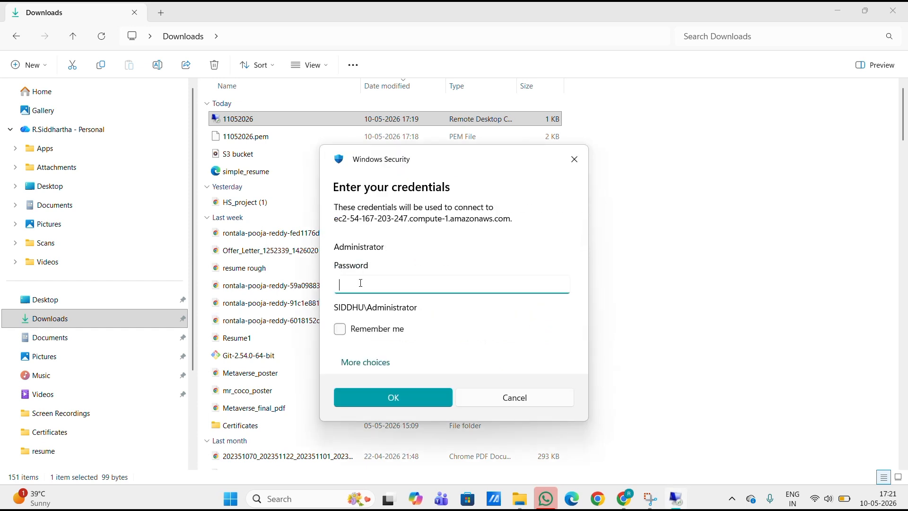
# Paste the Administrator account password, submit it and accept the certificate without being asked again for this computer
pyautogui.hotkey('ctrl', 'v')
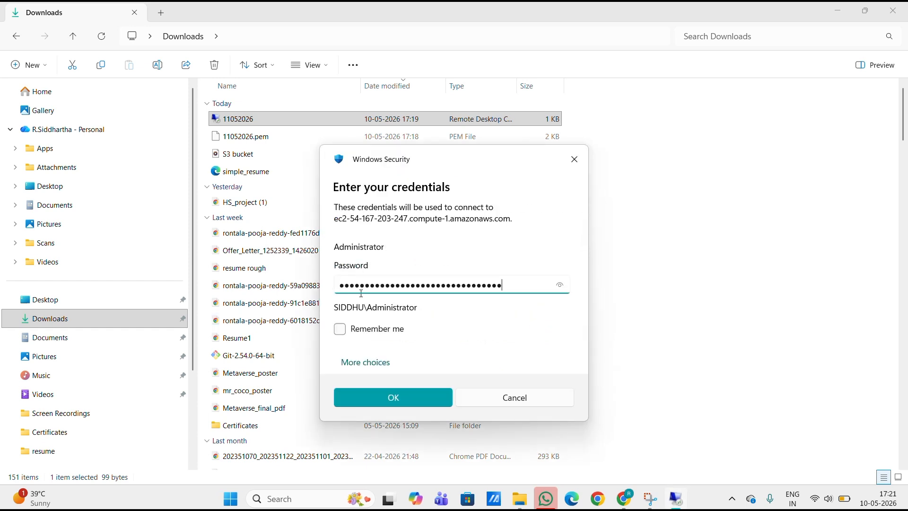
pyautogui.click(383, 397)
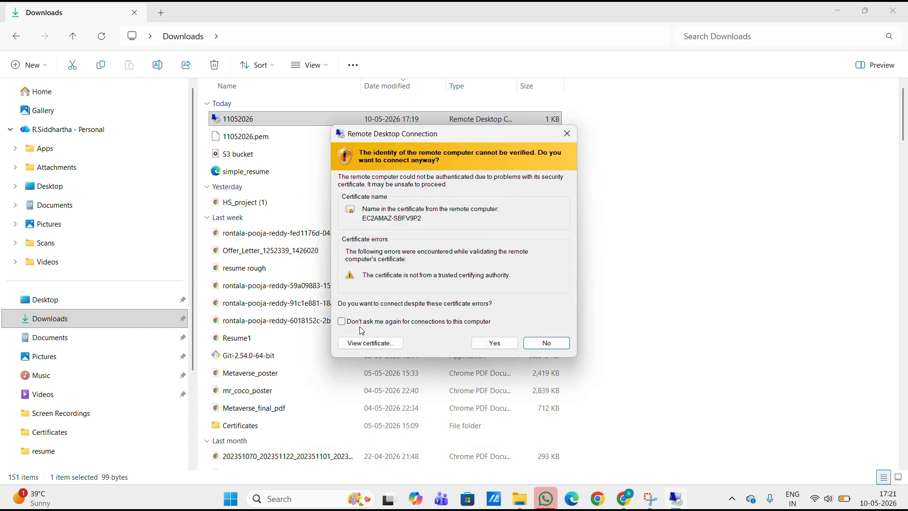
pyautogui.click(341, 322)
pyautogui.click(491, 350)
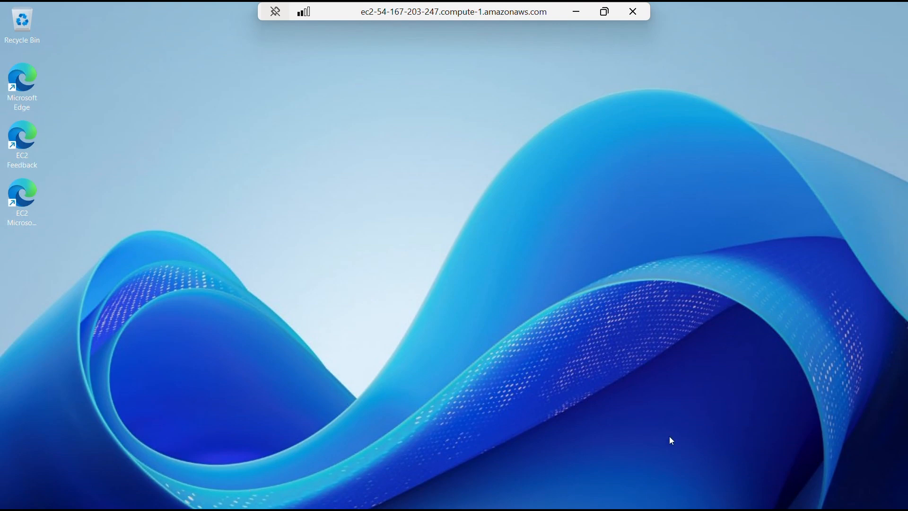
# Look over the Start menu on the remote Windows desktop and close it
pyautogui.moveTo(591, 474)
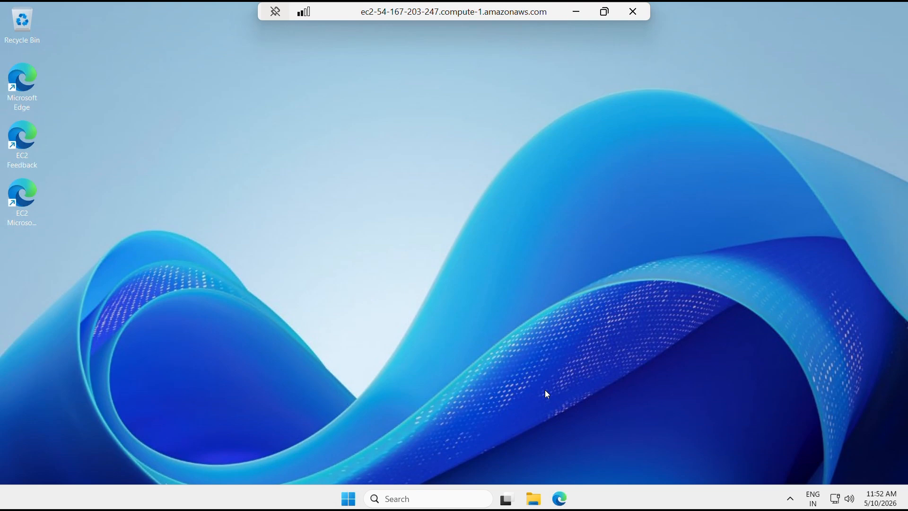
pyautogui.click(348, 502)
pyautogui.click(348, 503)
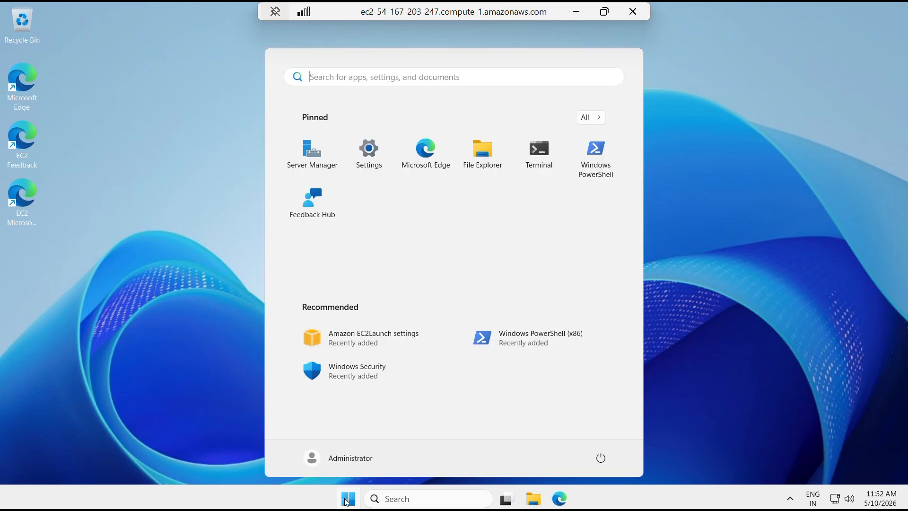
pyautogui.click(751, 316)
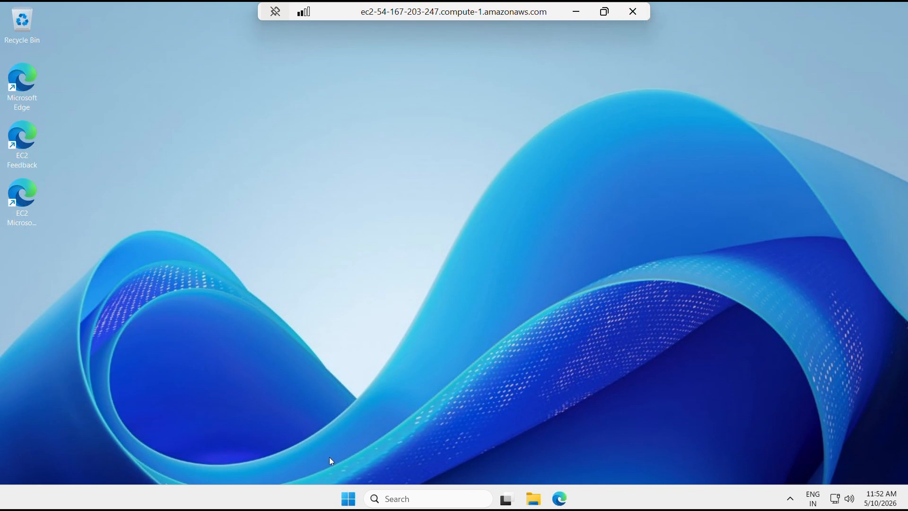
pyautogui.click(350, 499)
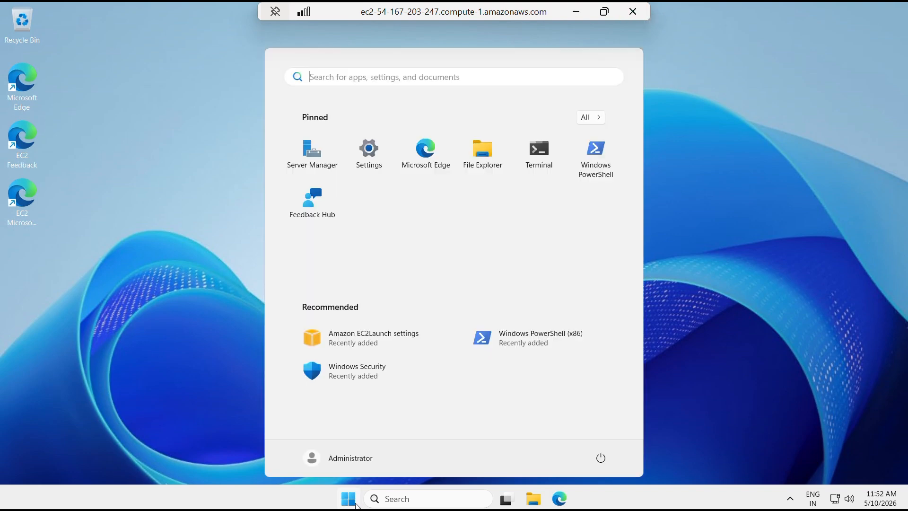
pyautogui.click(601, 459)
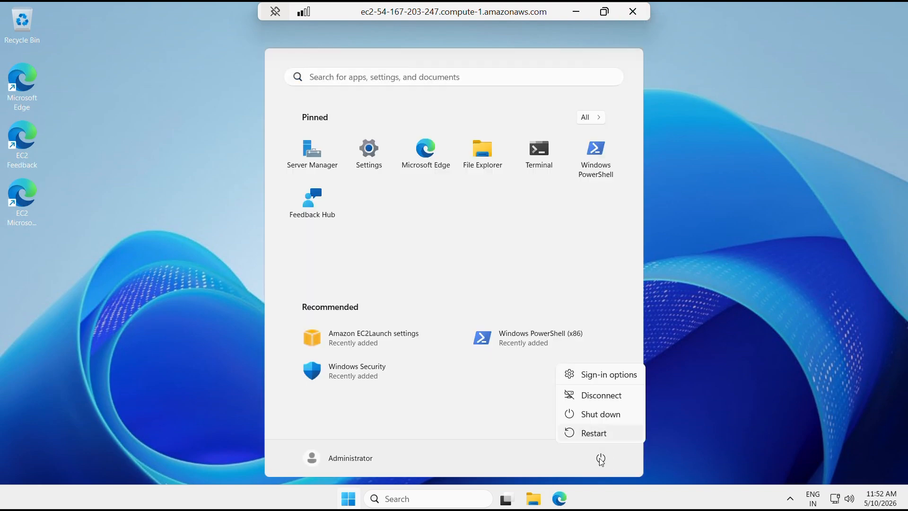
pyautogui.click(617, 416)
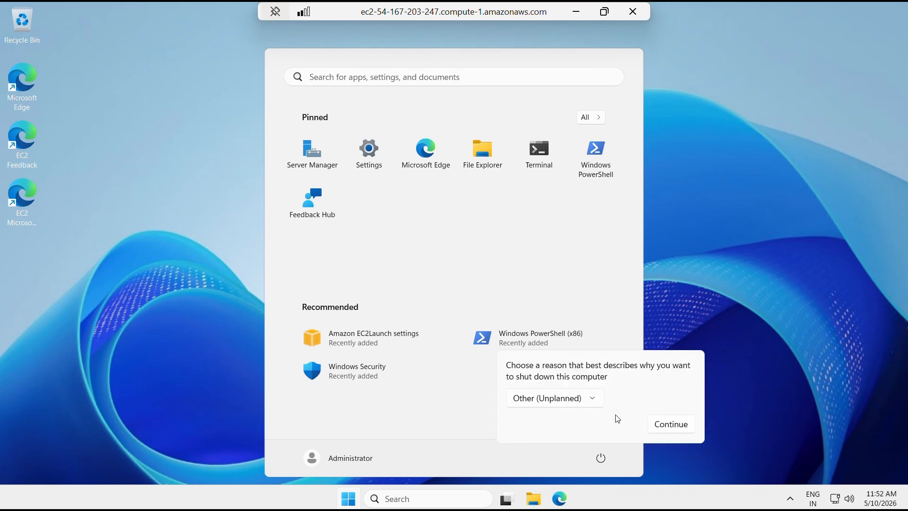
pyautogui.click(768, 393)
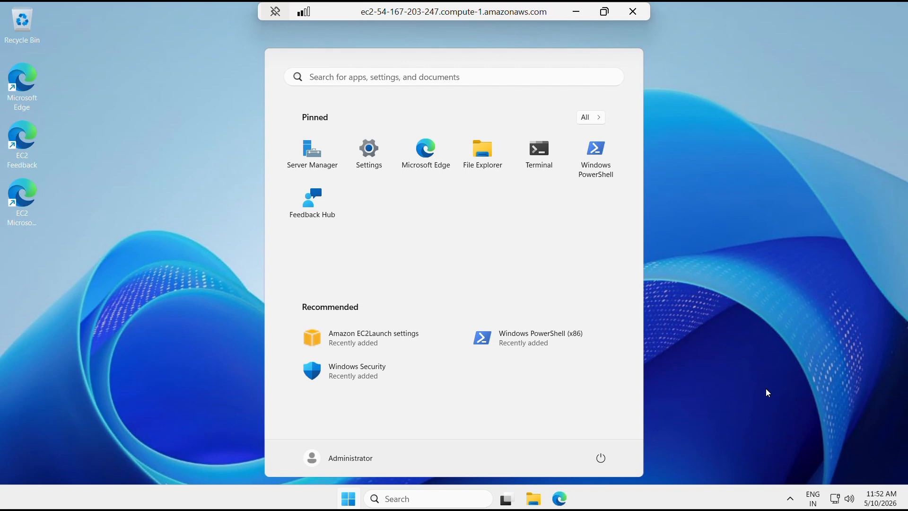
# Disconnect the remote desktop session and return to the EC2 console in the browser
pyautogui.click(633, 11)
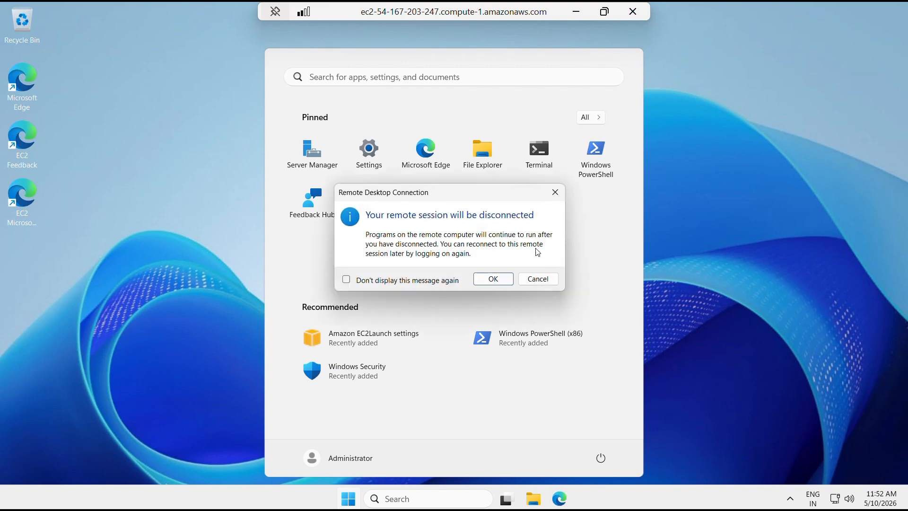
pyautogui.click(492, 279)
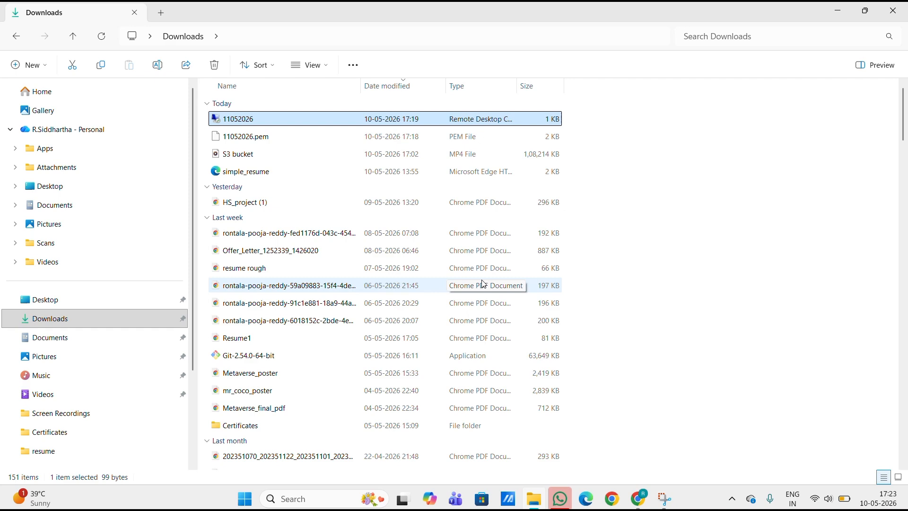
pyautogui.click(834, 16)
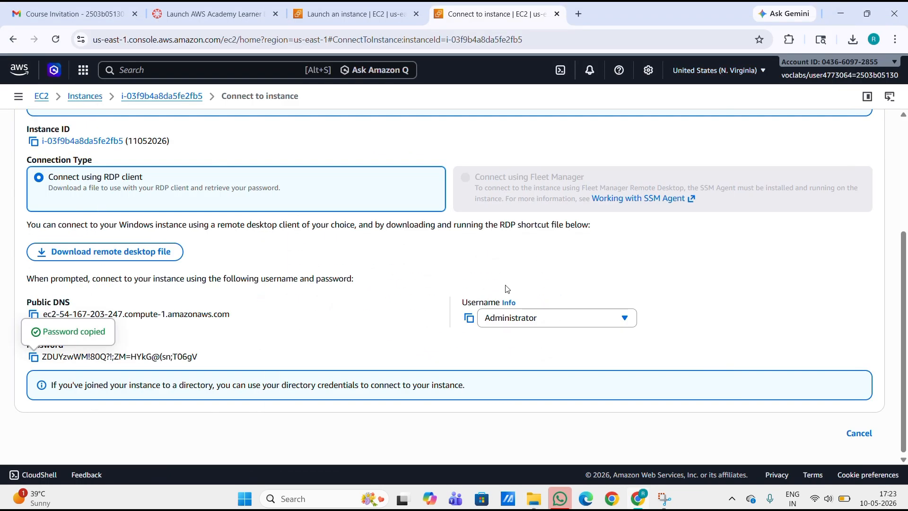
# Open the list of EC2 instances and select instance 11052026
pyautogui.scroll(4, 385, 250)
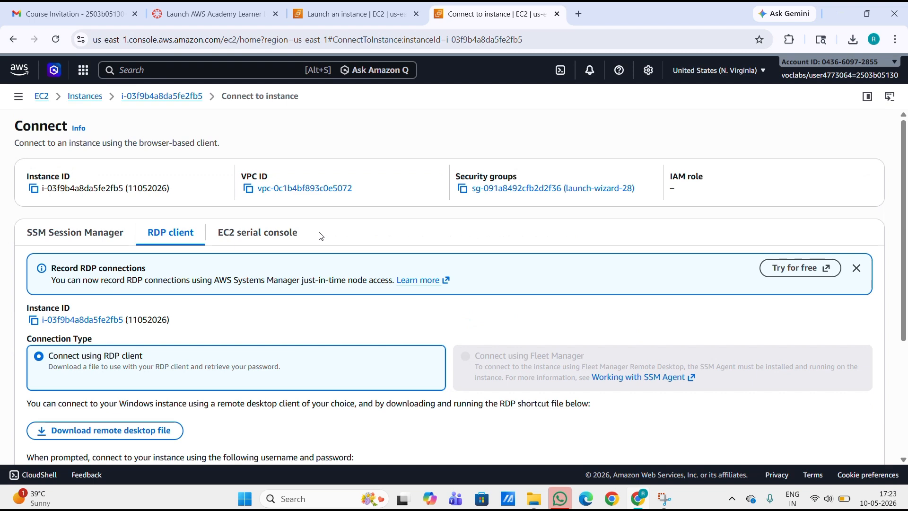
pyautogui.click(41, 98)
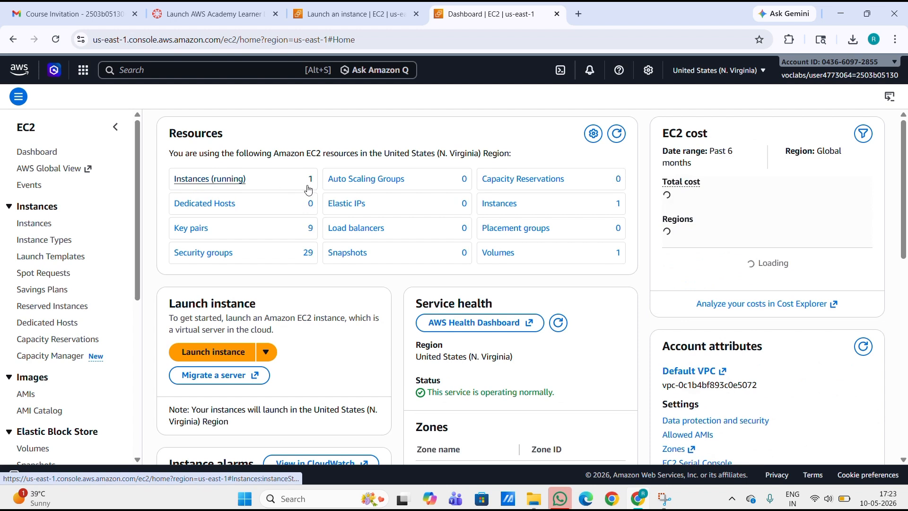
pyautogui.click(39, 228)
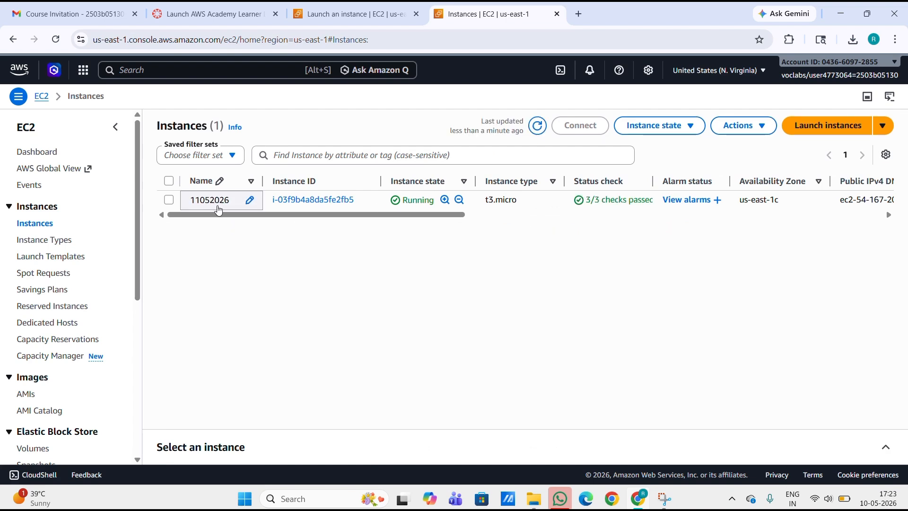
pyautogui.click(54, 152)
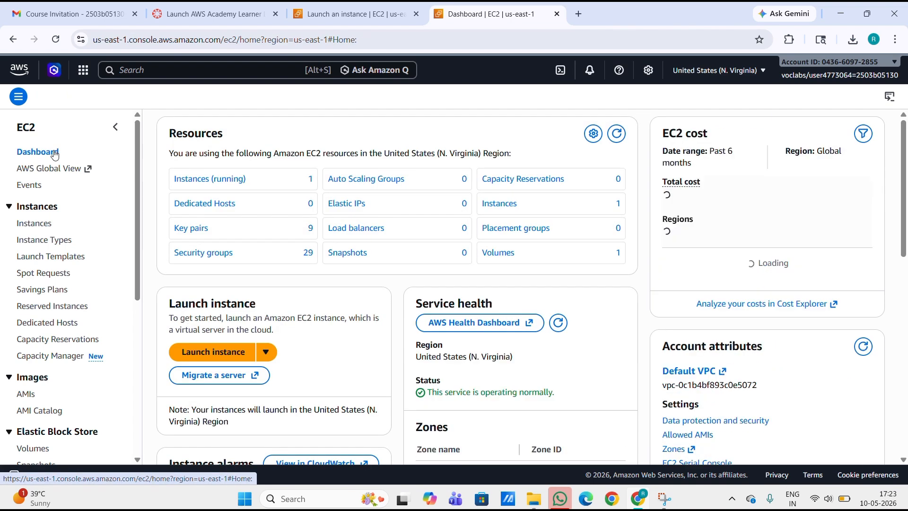
pyautogui.click(34, 230)
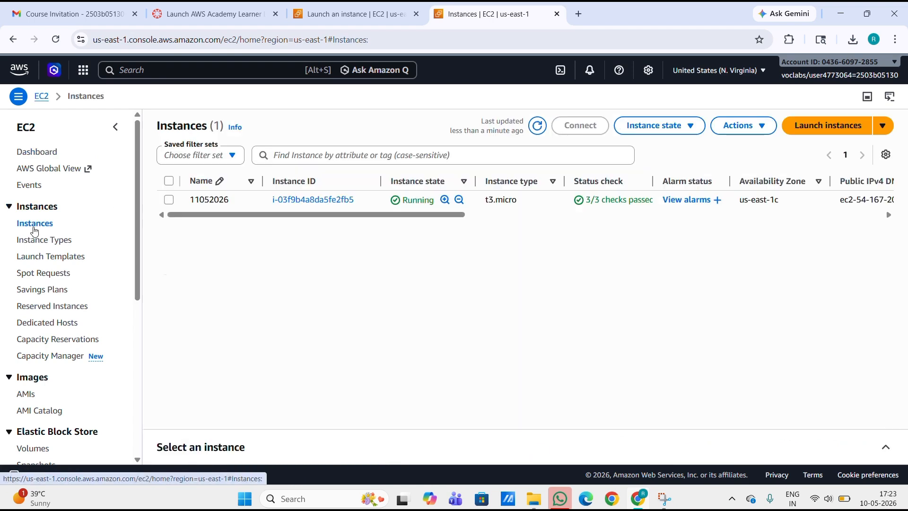
pyautogui.click(171, 202)
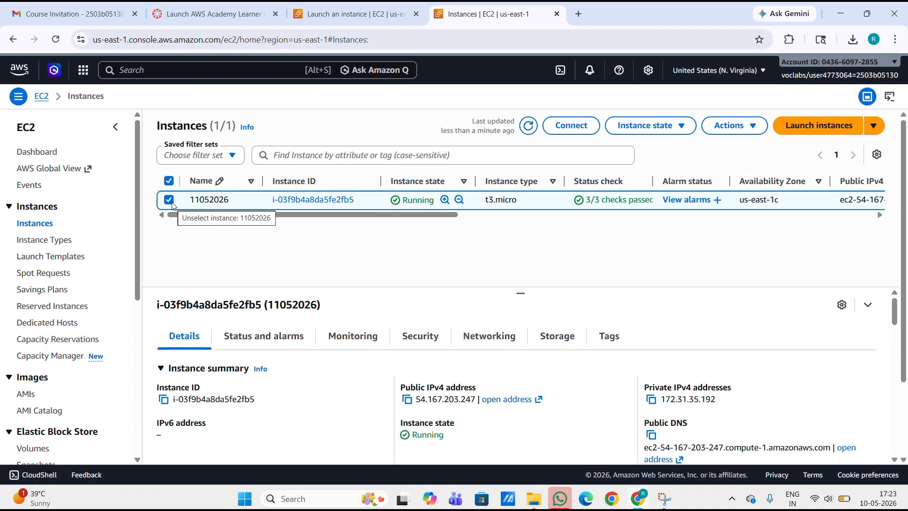
# Terminate the selected EC2 instance 11052026 and confirm its deletion
pyautogui.click(681, 126)
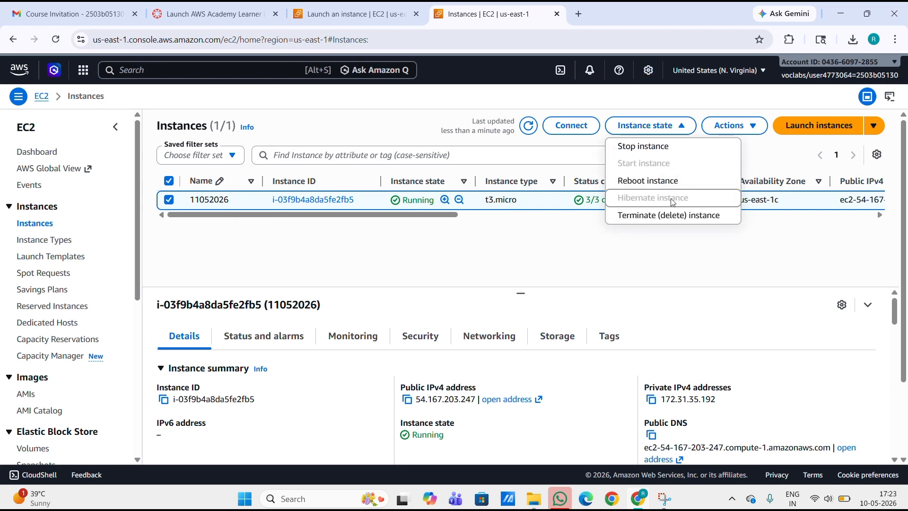
pyautogui.click(641, 214)
pyautogui.click(717, 405)
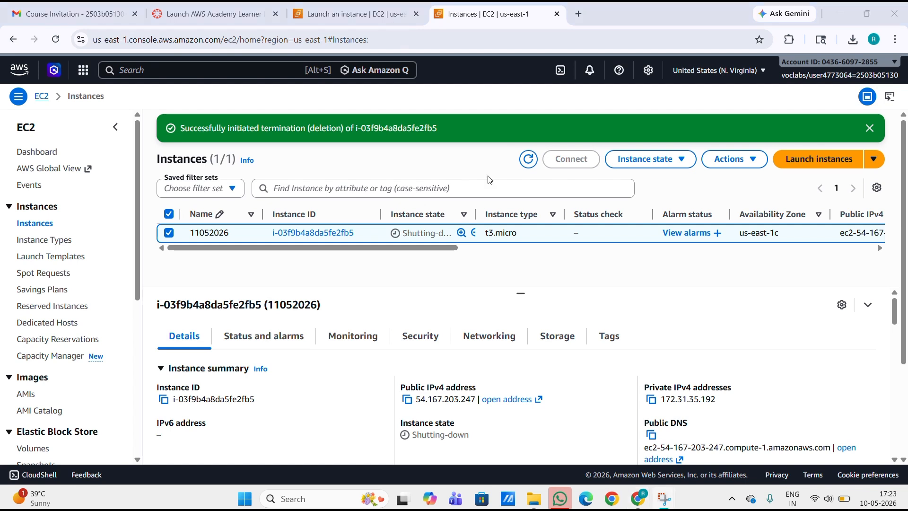
pyautogui.click(331, 14)
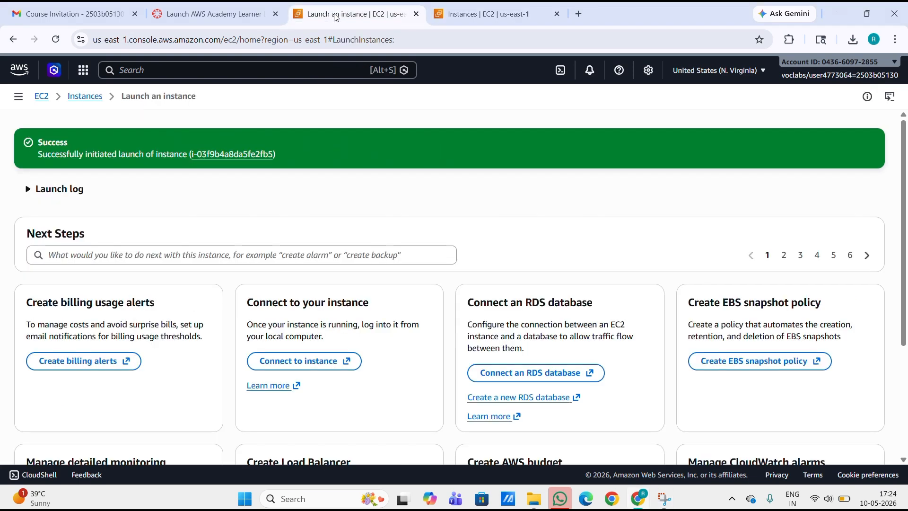
pyautogui.click(541, 8)
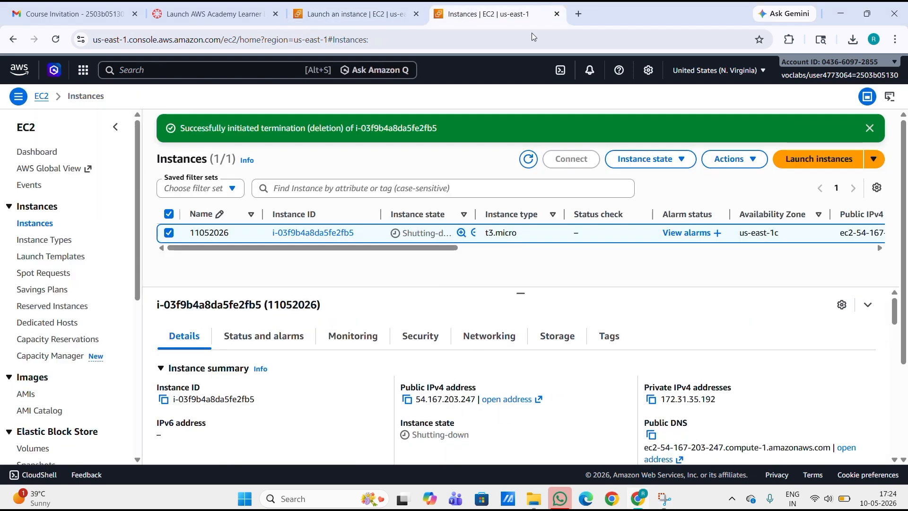
pyautogui.click(398, 27)
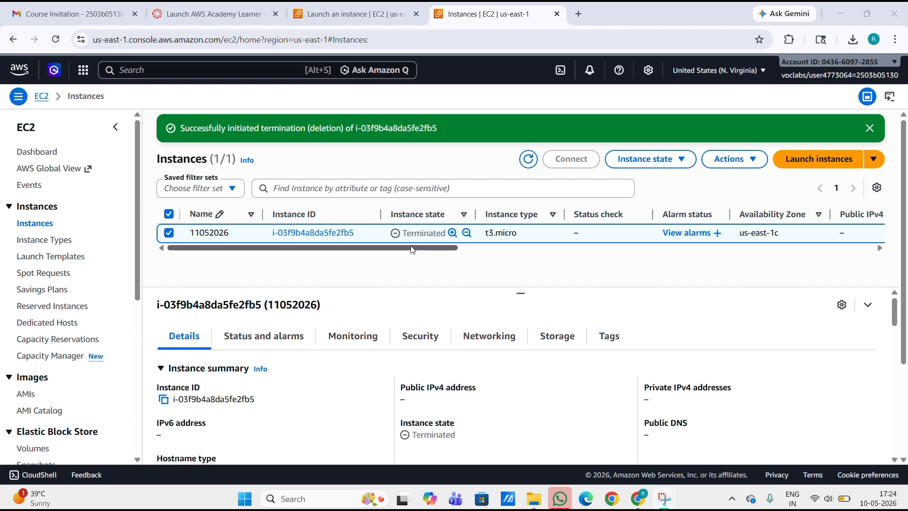
# Submit the terminate (delete) request for instance 11052026 once more, without skipping the OS shutdown
pyautogui.click(681, 169)
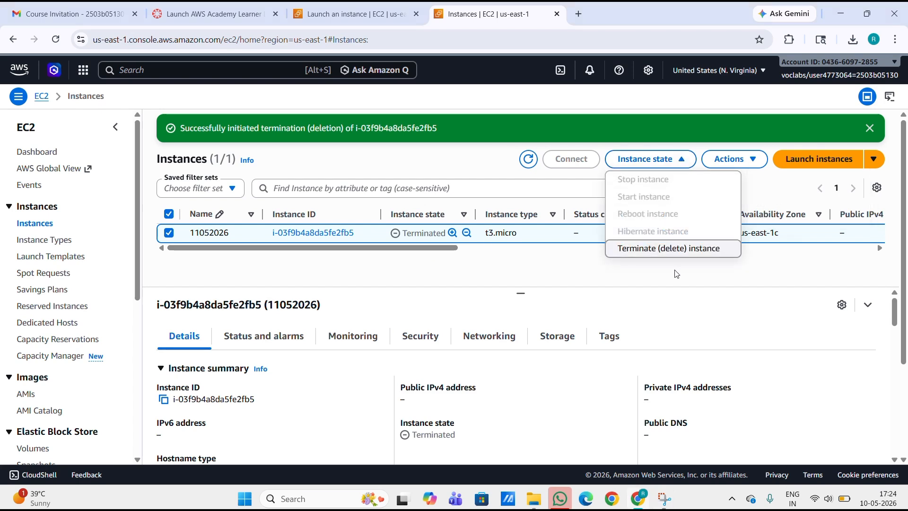
pyautogui.click(647, 248)
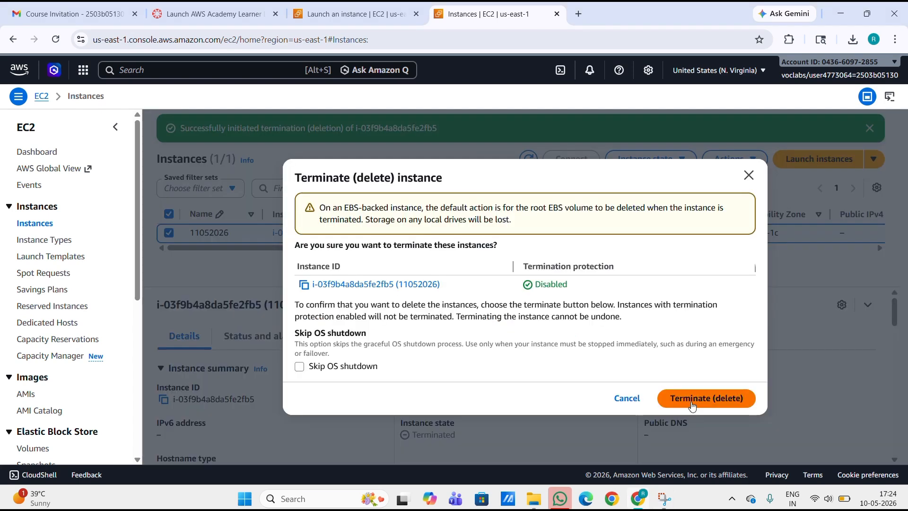
pyautogui.click(691, 400)
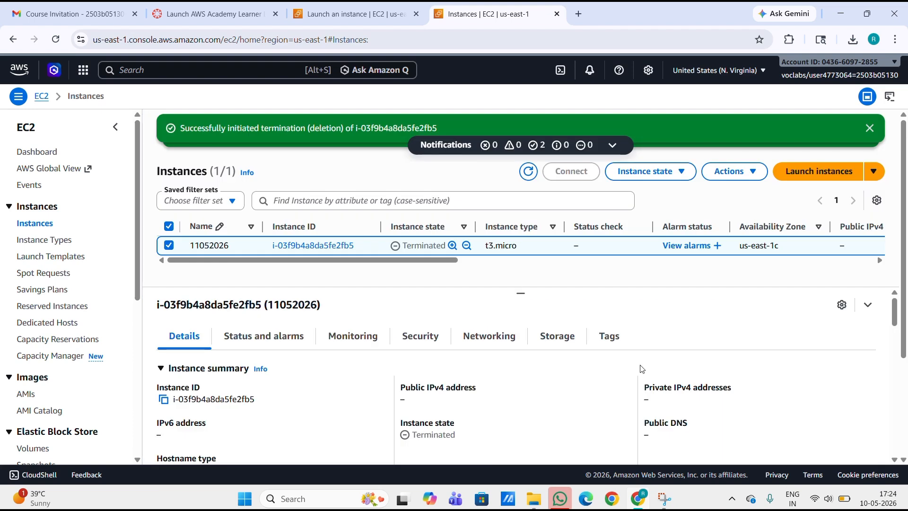
# Open the EC2 dashboard and refresh the resources overview to check the running instances
pyautogui.click(29, 152)
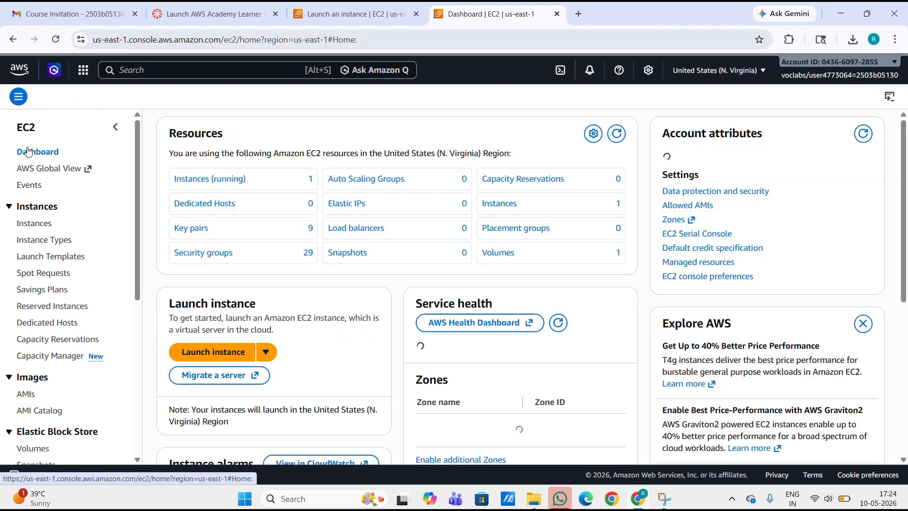
pyautogui.click(624, 134)
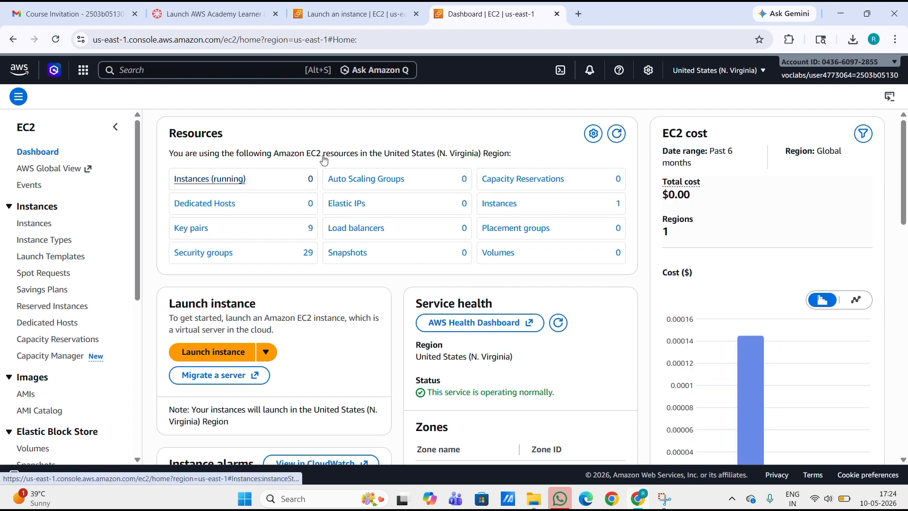
# Return the launch page to Console Home, then end the AWS Academy Learner Lab session and confirm
pyautogui.click(345, 21)
pyautogui.click(18, 81)
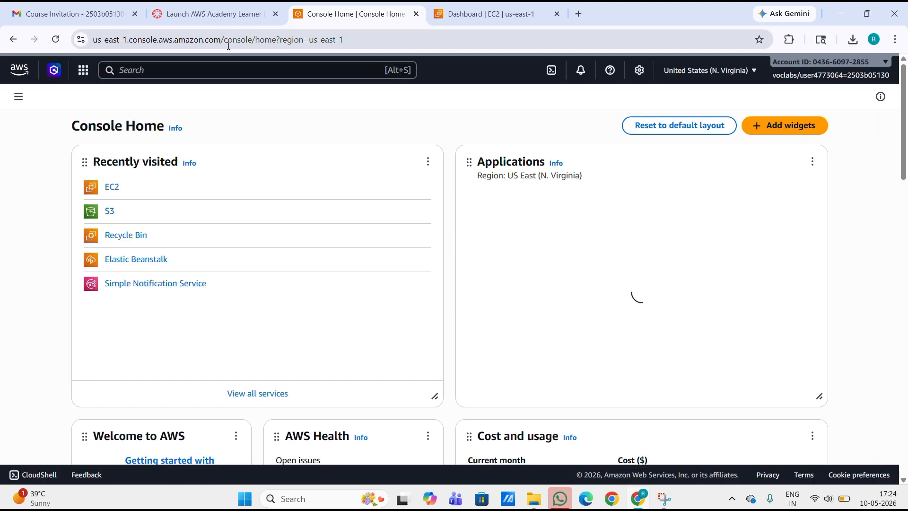
pyautogui.click(202, 16)
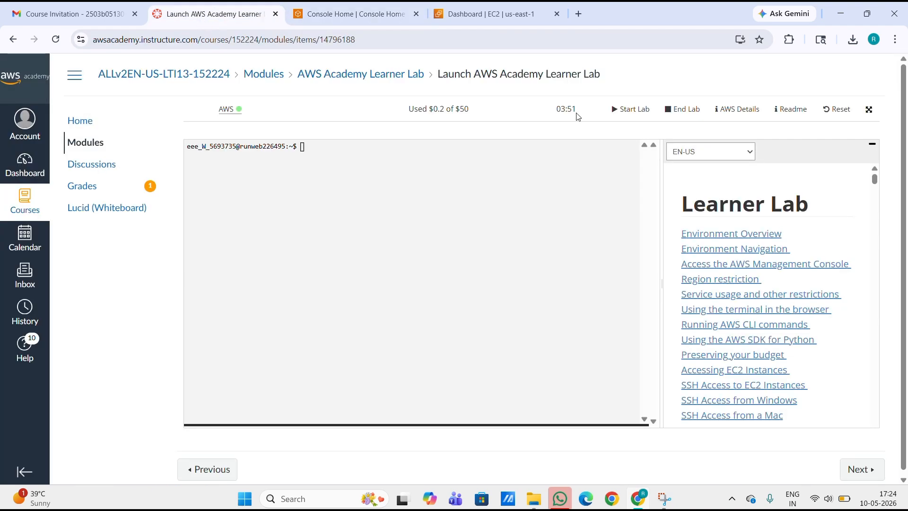
pyautogui.click(694, 109)
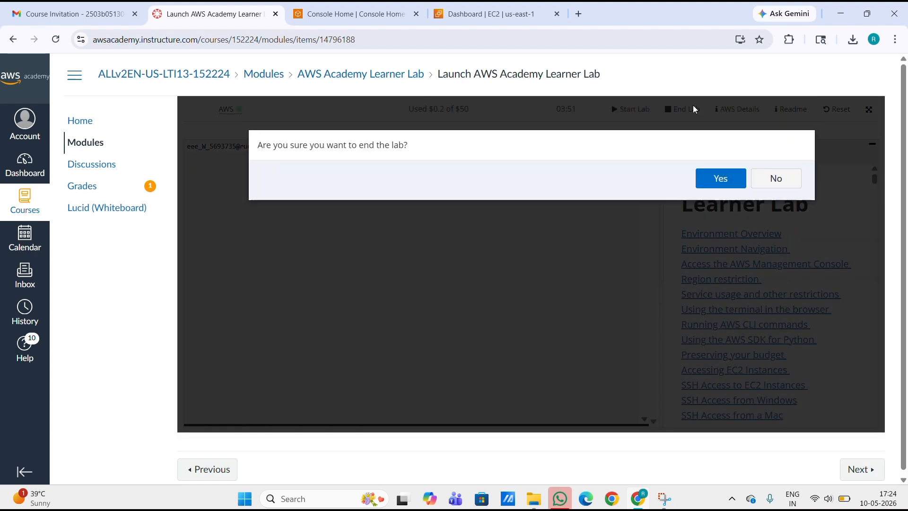
pyautogui.click(714, 182)
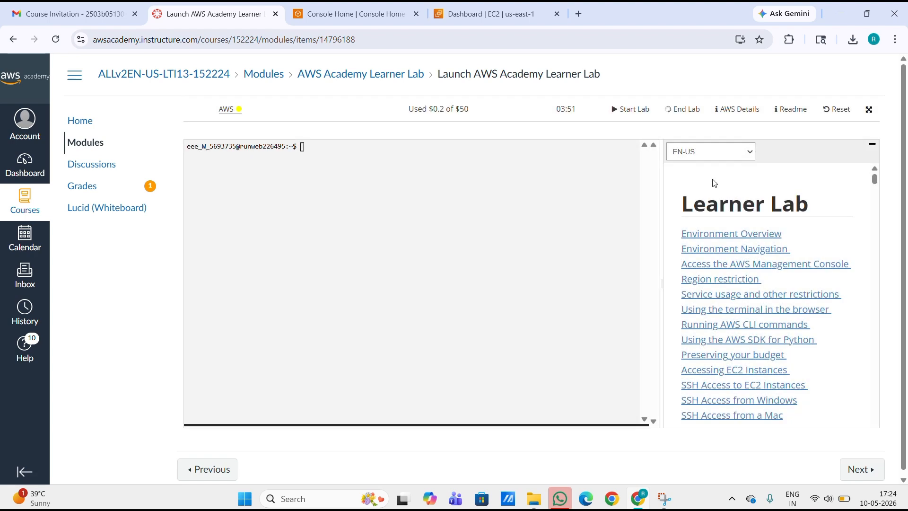